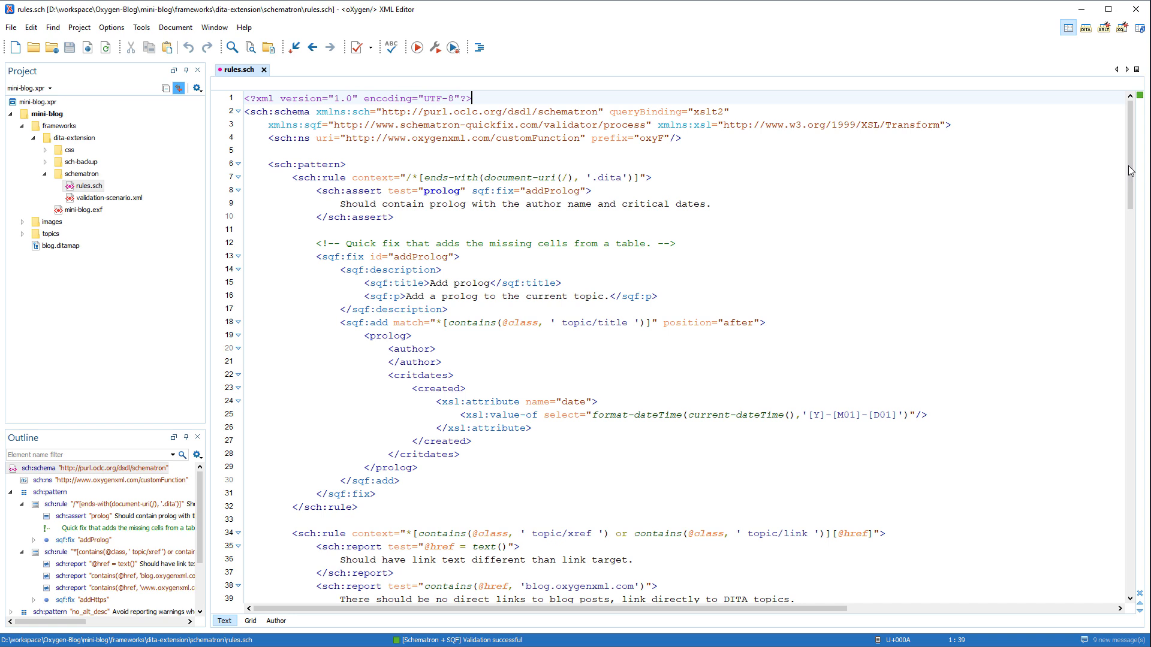
Step: Examine the report rule for user's guide links and its addHttps quick fix in rules.sch
{"action": "left_click_drag", "start_coordinate": [1129, 170], "coordinate": [1134, 260]}
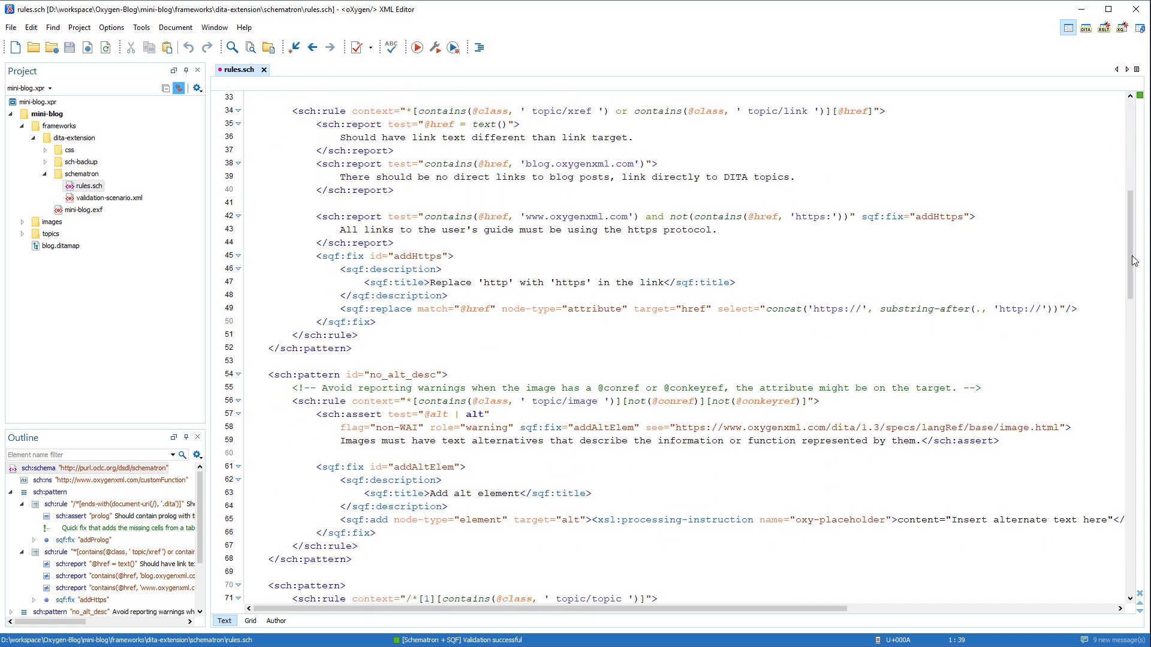
{"action": "left_click", "coordinate": [257, 219]}
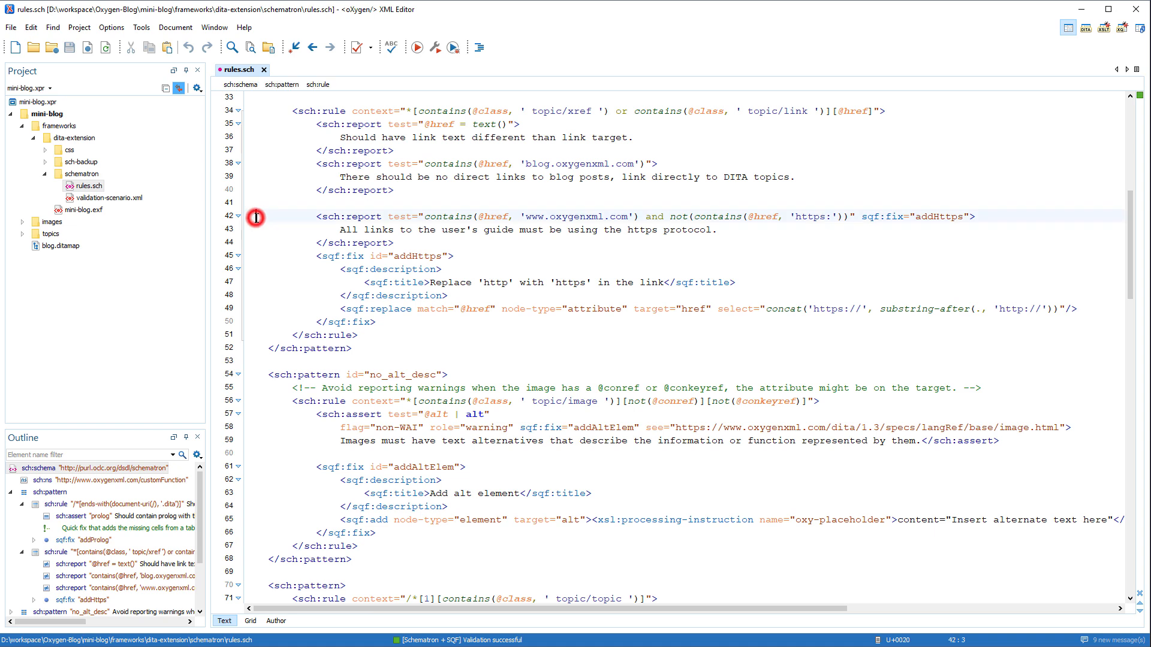
{"action": "left_click", "coordinate": [327, 216]}
{"action": "mouse_move", "coordinate": [334, 216]}
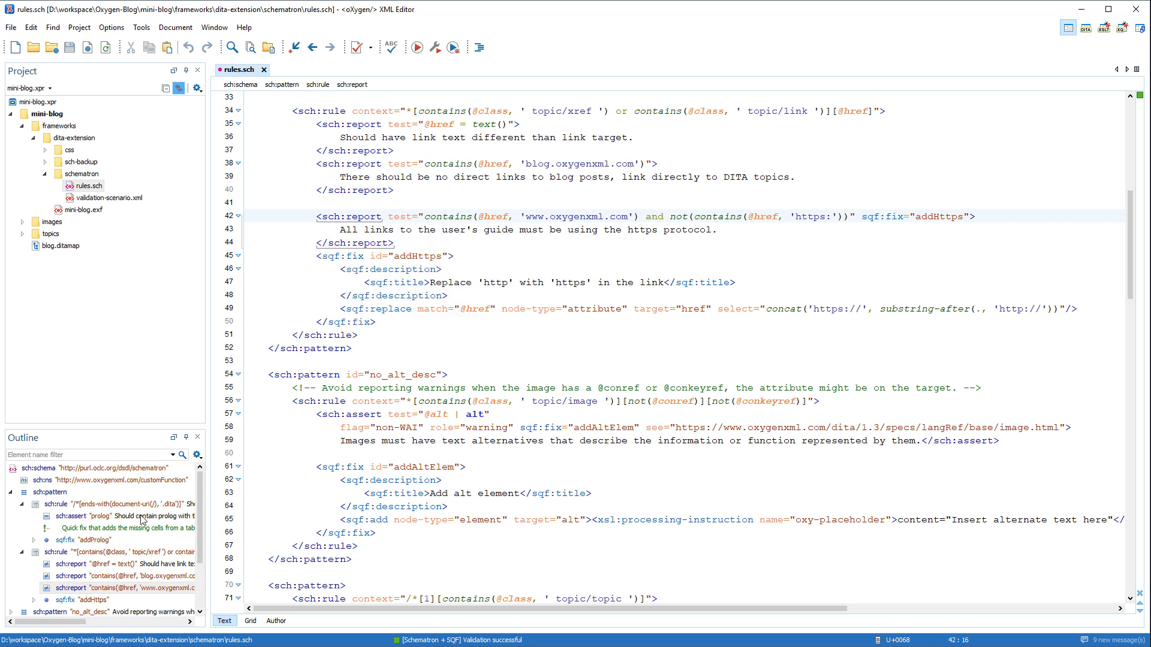
{"action": "left_click", "coordinate": [77, 600]}
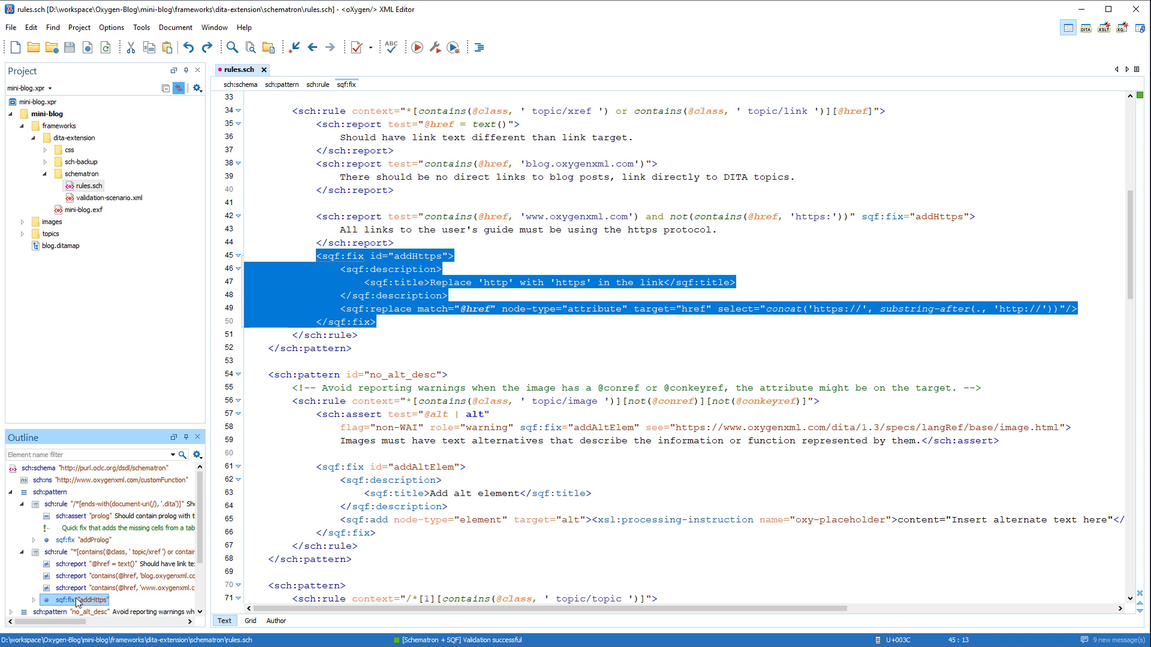
{"action": "left_click", "coordinate": [268, 454]}
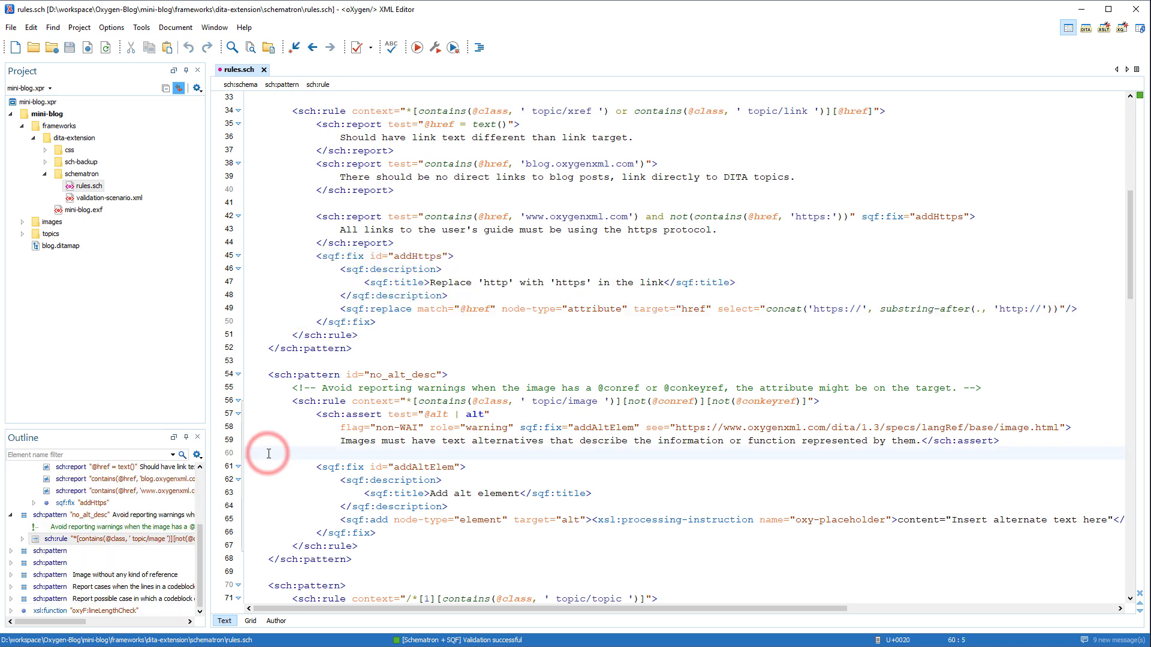
Step: Expand the topics folder and open customizingChatbot.dita
{"action": "left_click", "coordinate": [23, 234]}
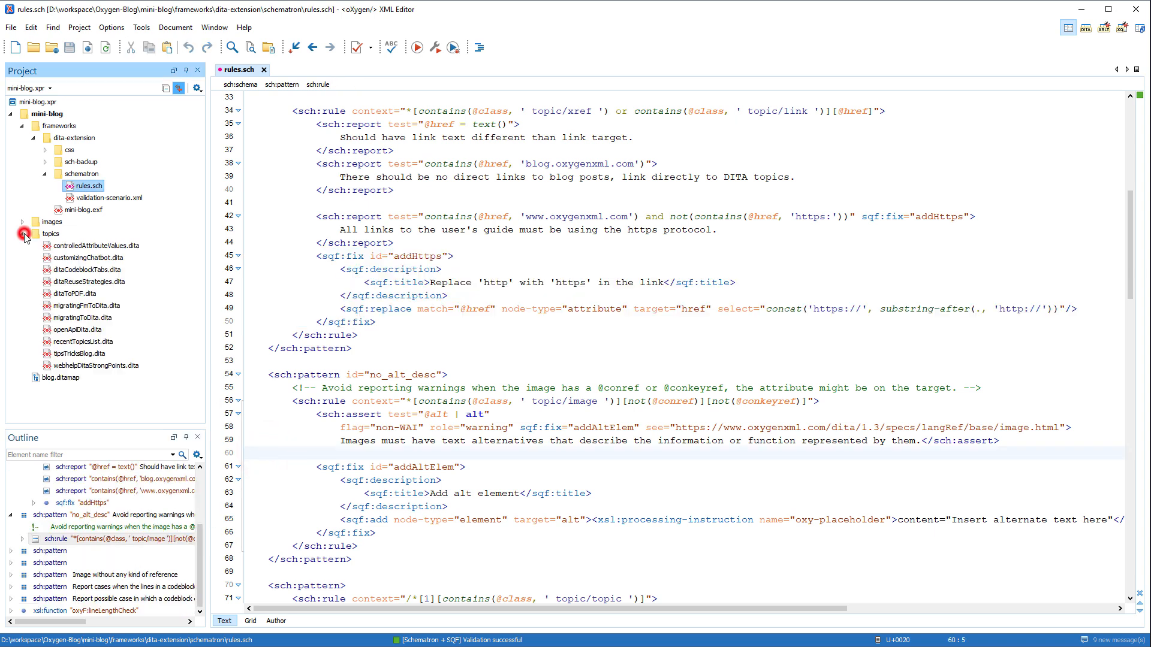
{"action": "left_click", "coordinate": [64, 258]}
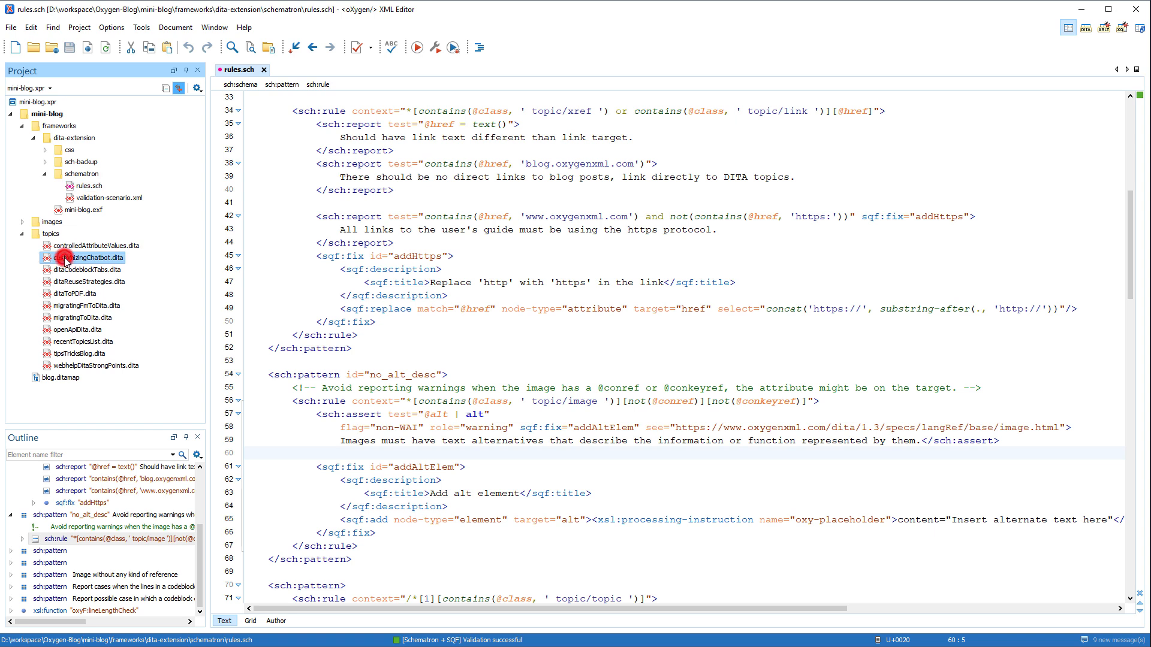
{"action": "double_click", "coordinate": [64, 258]}
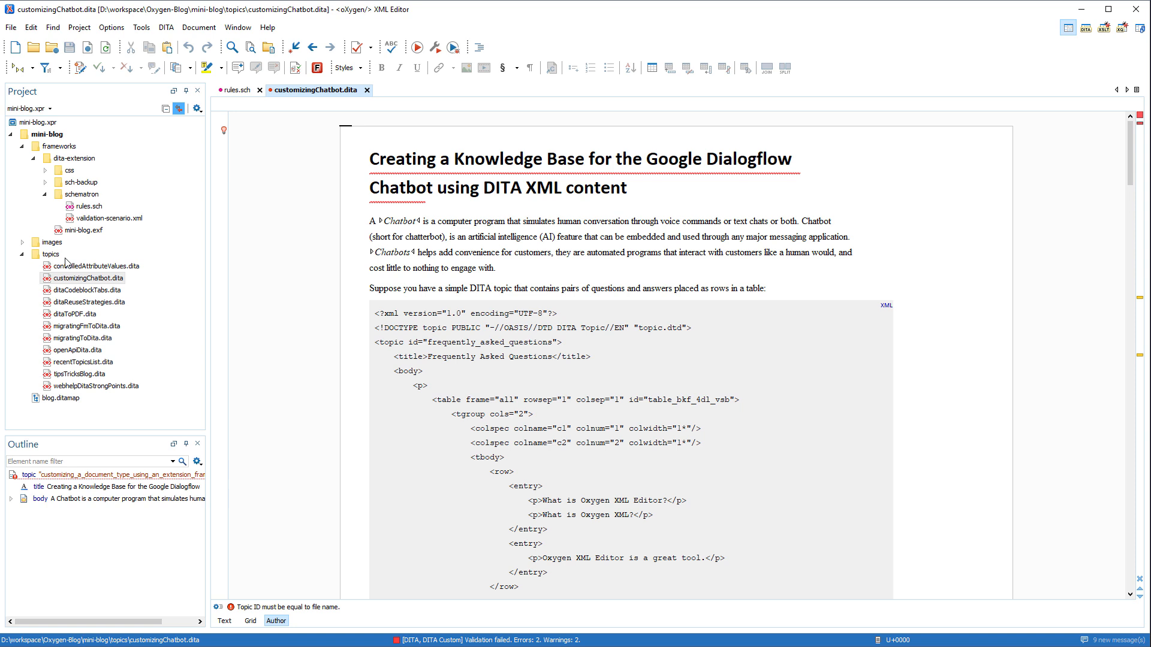
Step: Preview all default quick fix proposals for customizingChatbot.dita, starting from the problems reported on its title
{"action": "left_click", "coordinate": [384, 160]}
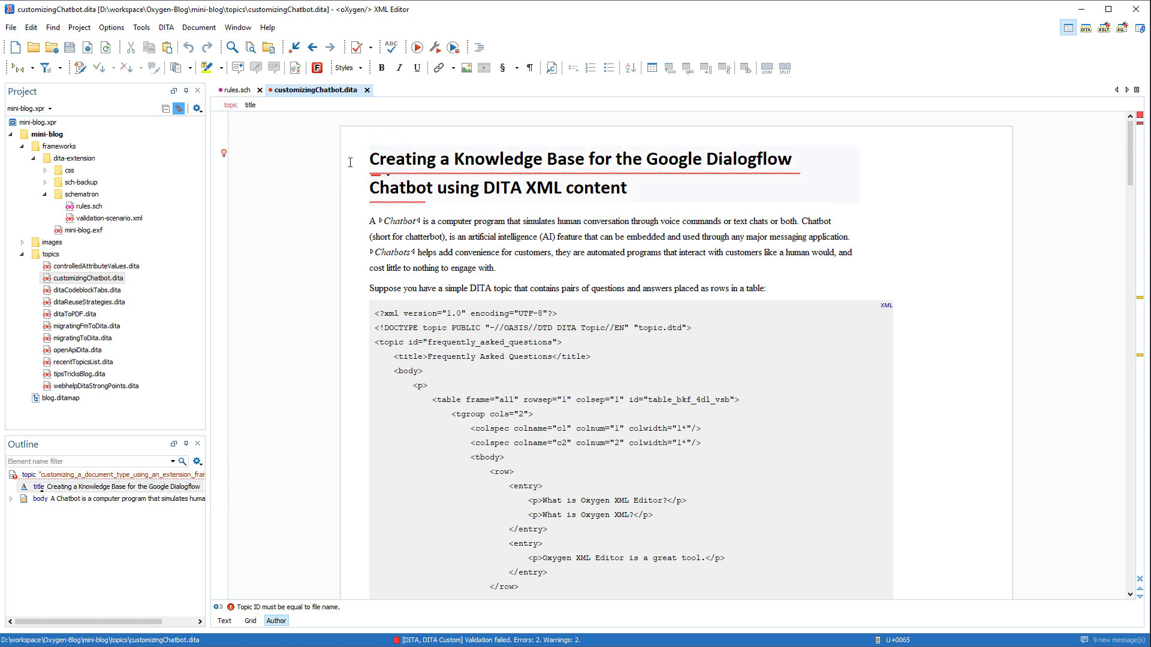
{"action": "left_click", "coordinate": [224, 154]}
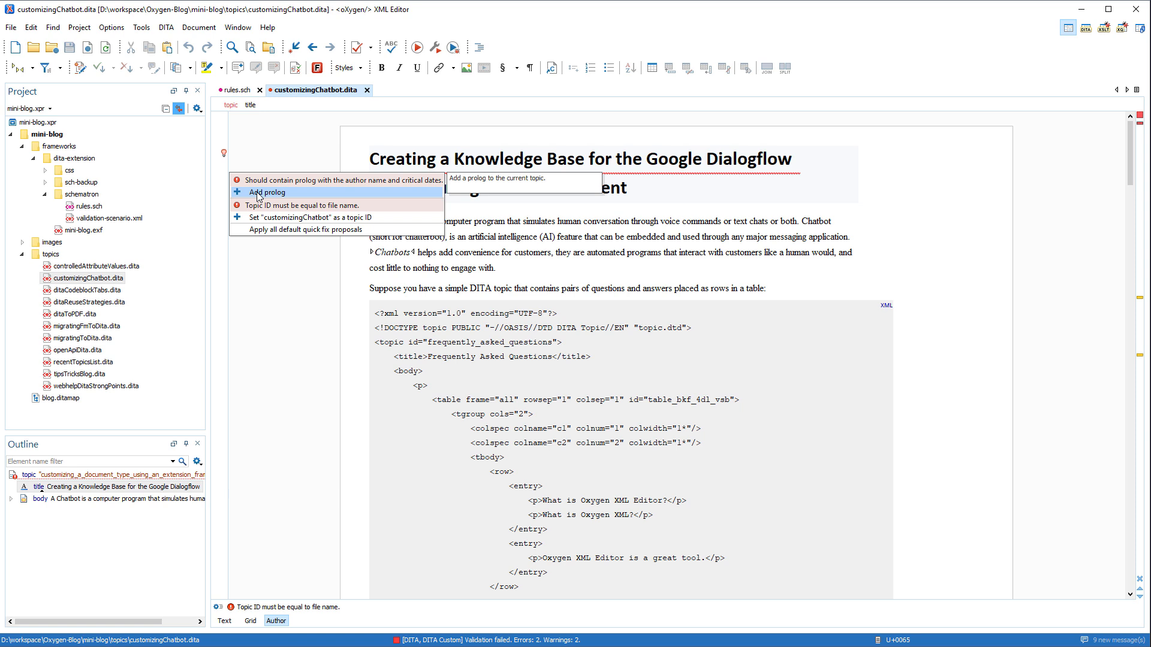
{"action": "left_click", "coordinate": [264, 230]}
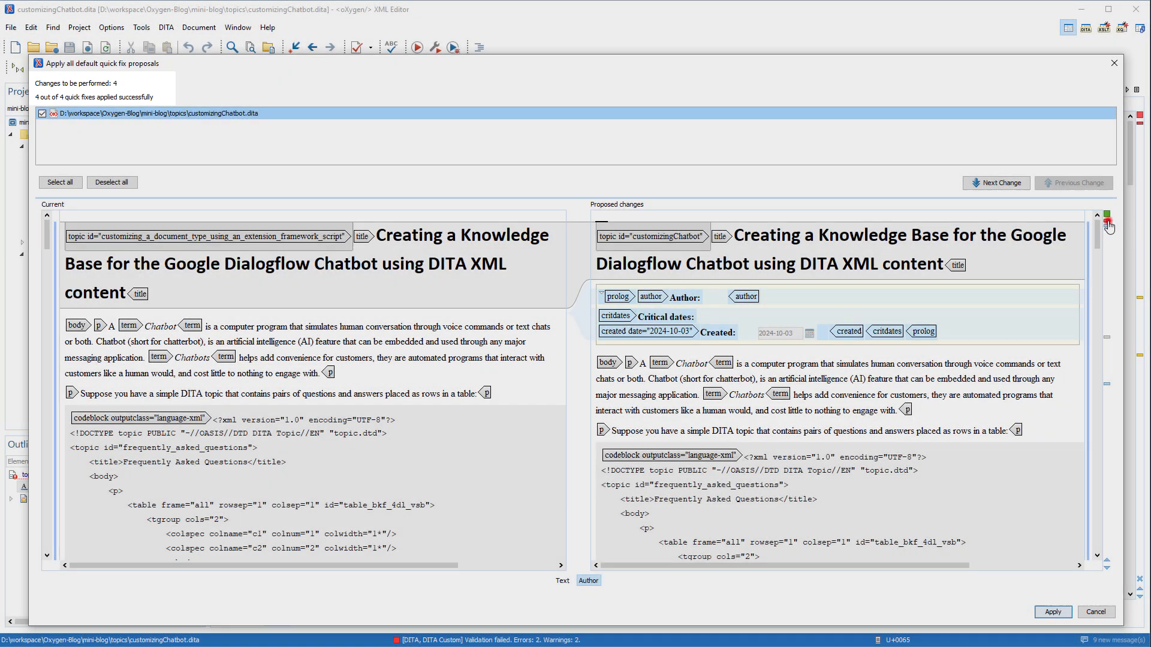
Step: Review each proposed change in customizingChatbot.dita and apply all the default quick fixes
{"action": "left_click", "coordinate": [1107, 223]}
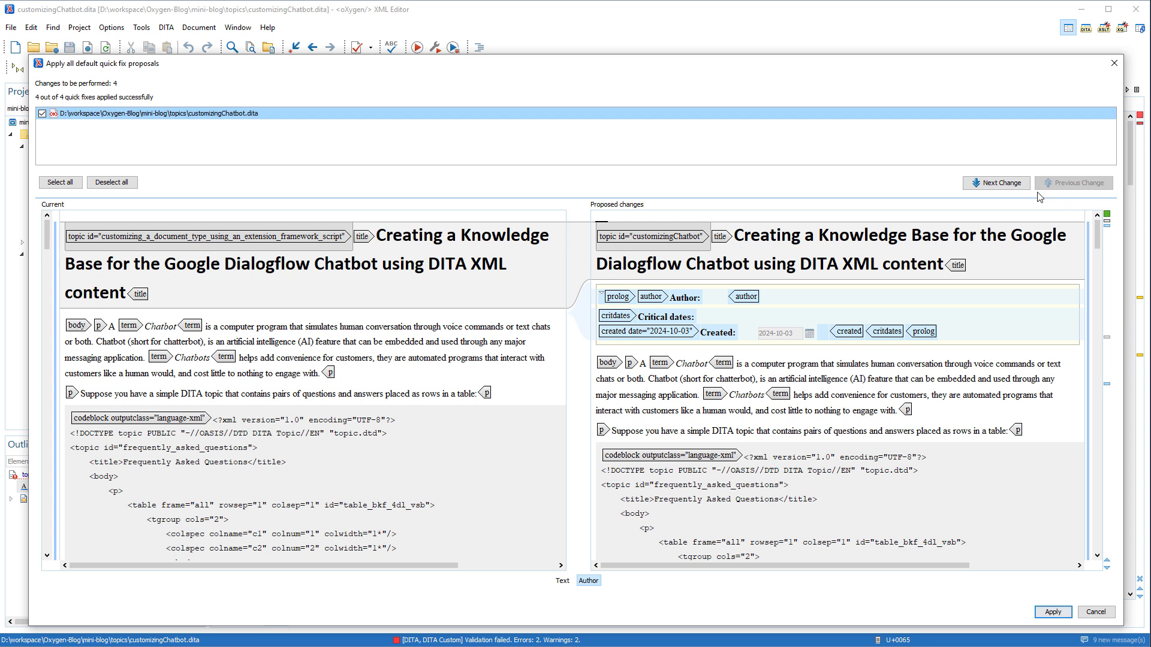
{"action": "left_click", "coordinate": [1013, 183]}
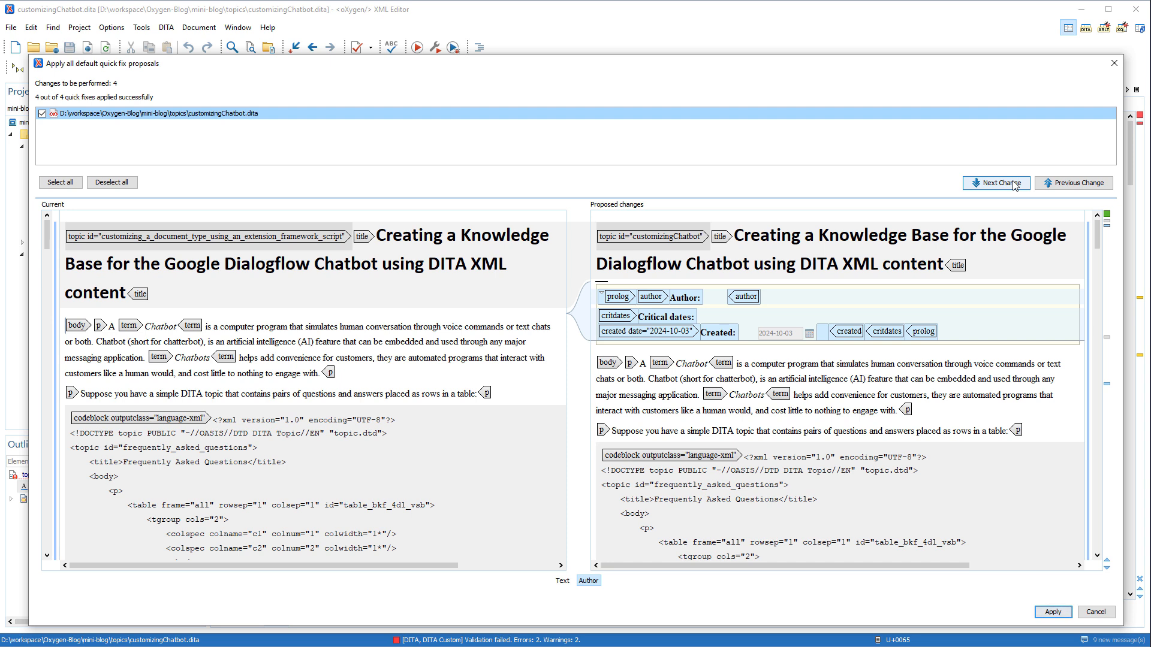
{"action": "left_click", "coordinate": [1013, 183]}
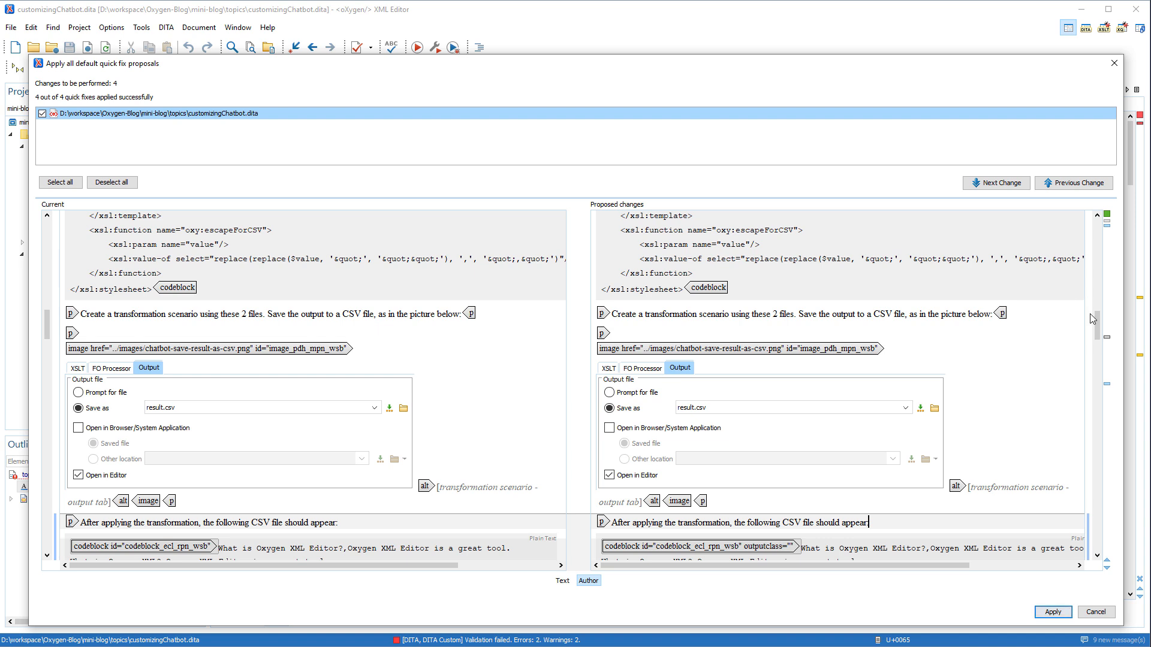
{"action": "left_click_drag", "start_coordinate": [1098, 327], "coordinate": [1098, 335]}
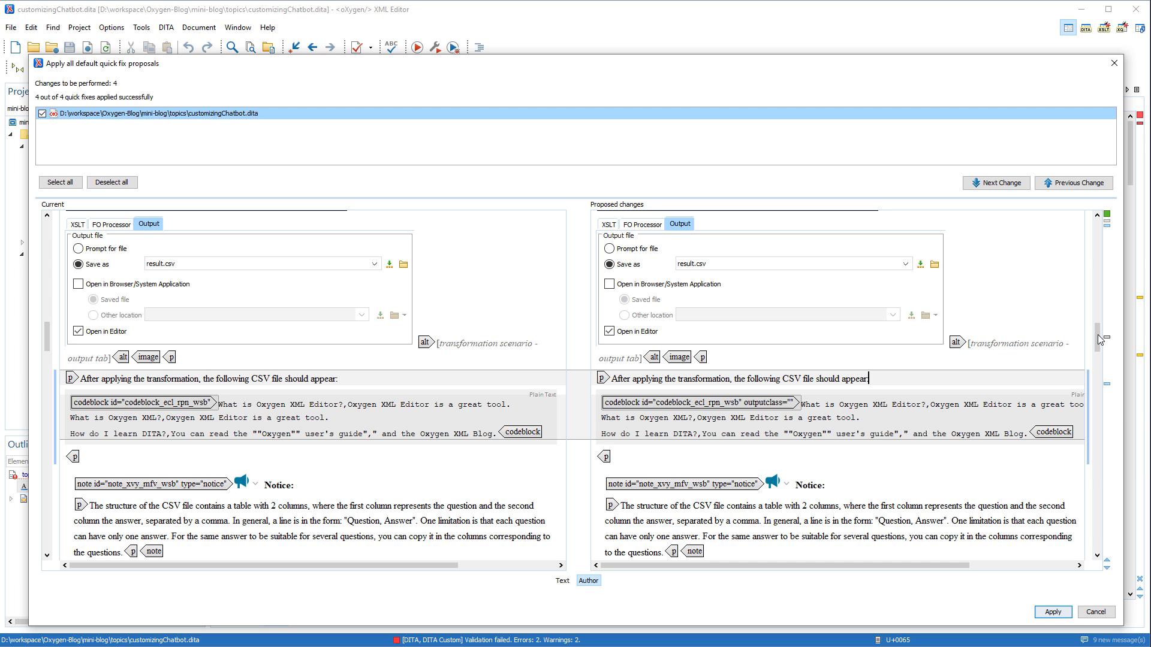
{"action": "left_click", "coordinate": [1012, 187]}
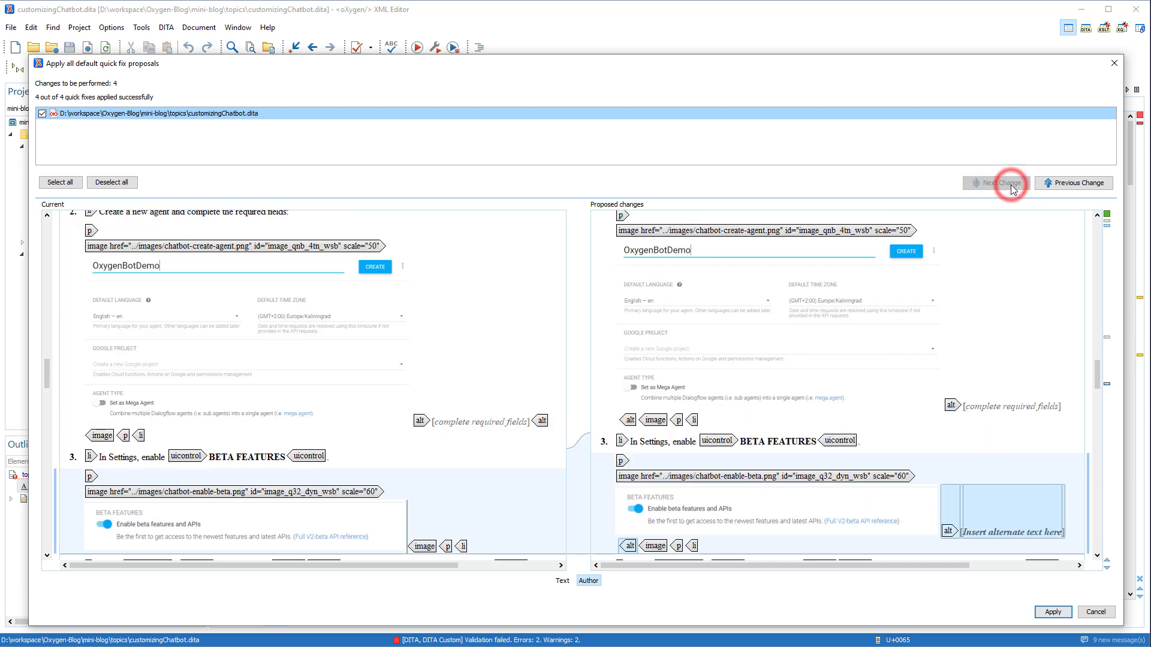
{"action": "left_click_drag", "start_coordinate": [1095, 368], "coordinate": [1096, 375]}
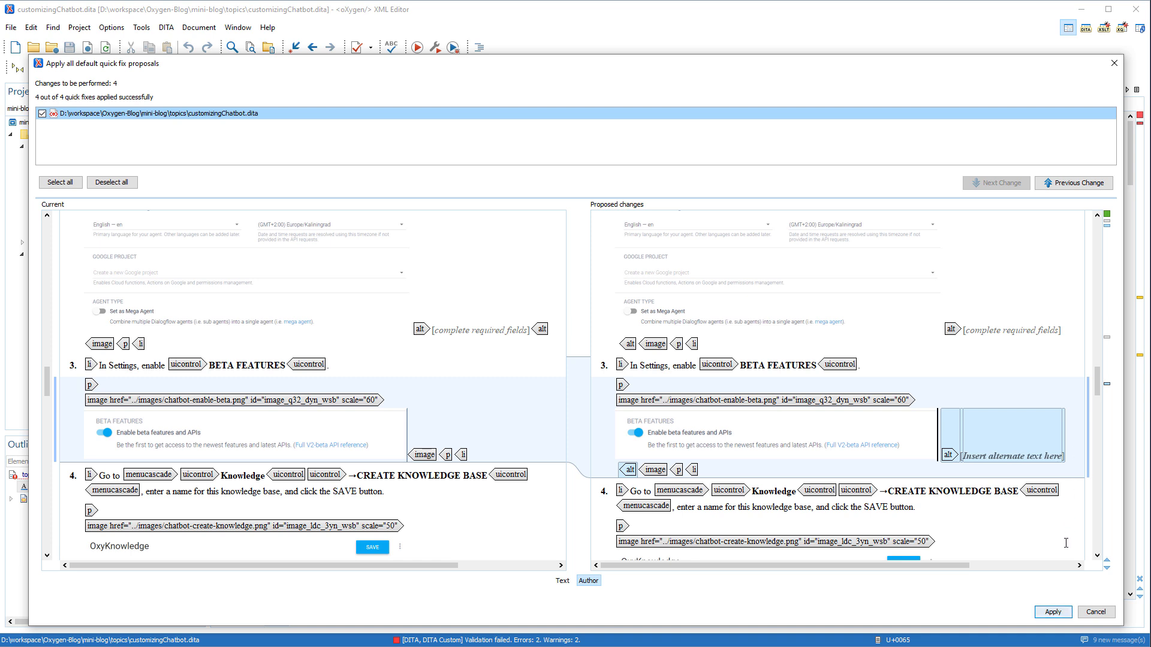
{"action": "left_click", "coordinate": [1059, 610]}
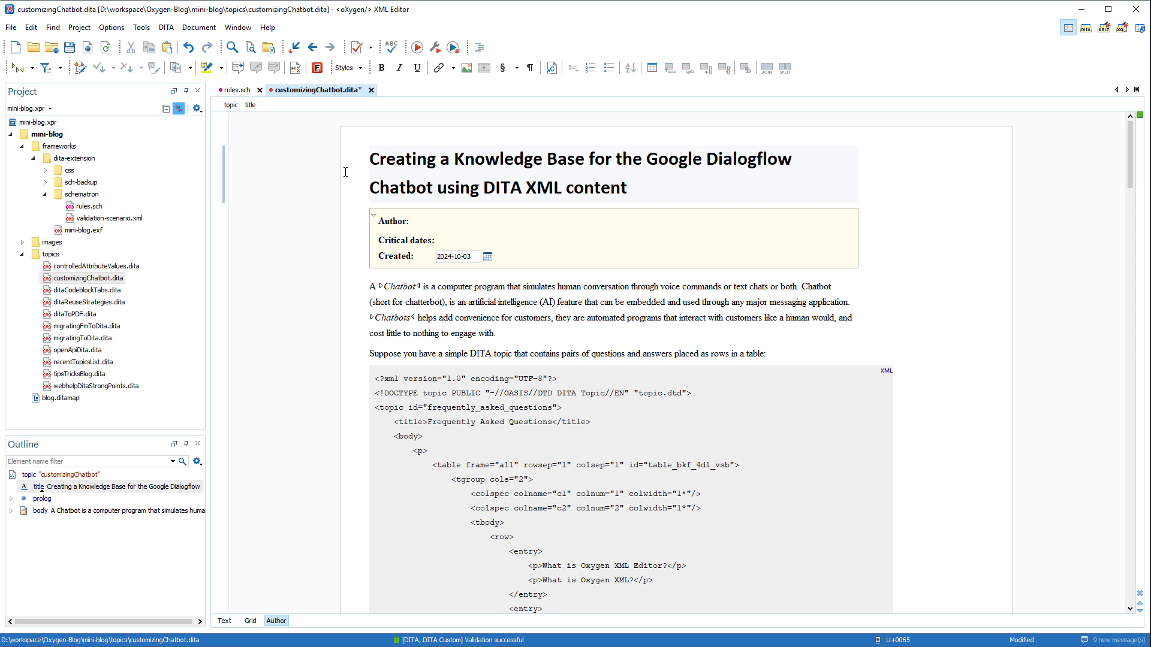
Step: Undo the applied quick fixes and view the quick fix proposals for the topic element in Text mode
{"action": "left_click", "coordinate": [188, 47]}
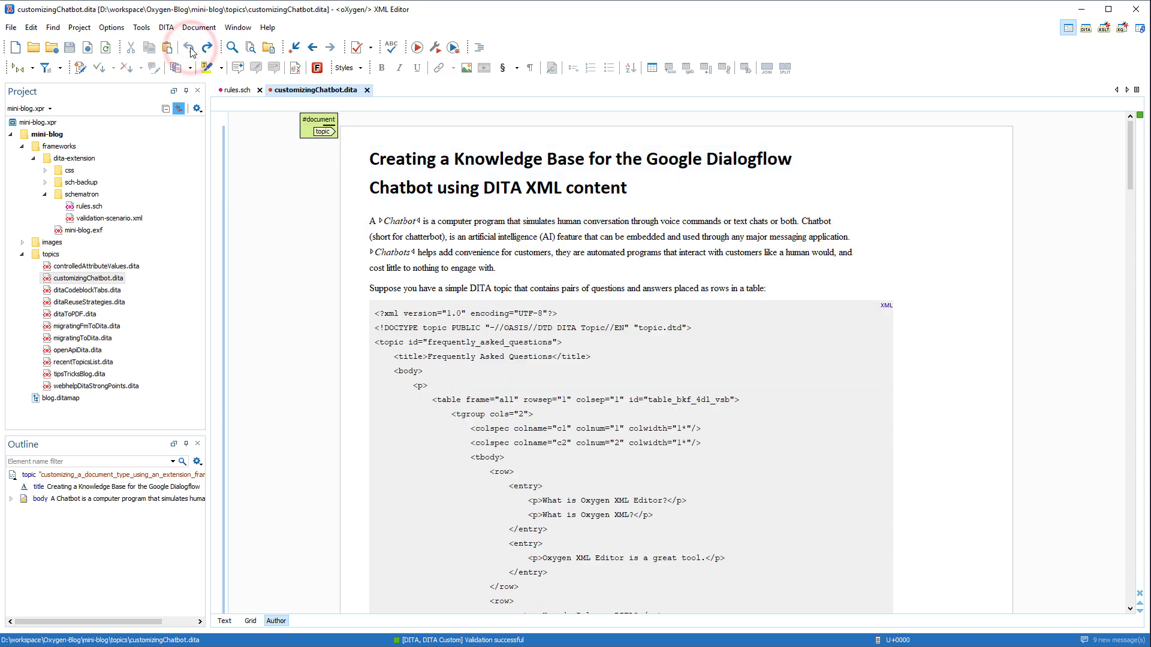
{"action": "left_click", "coordinate": [225, 621]}
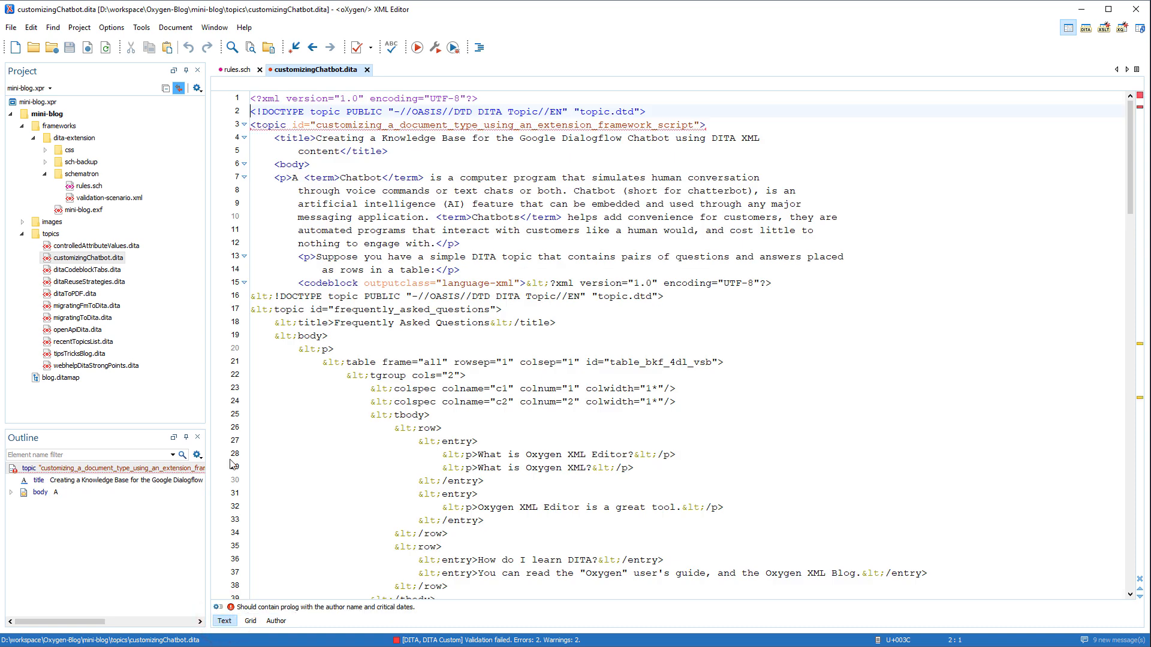
{"action": "left_click", "coordinate": [268, 125]}
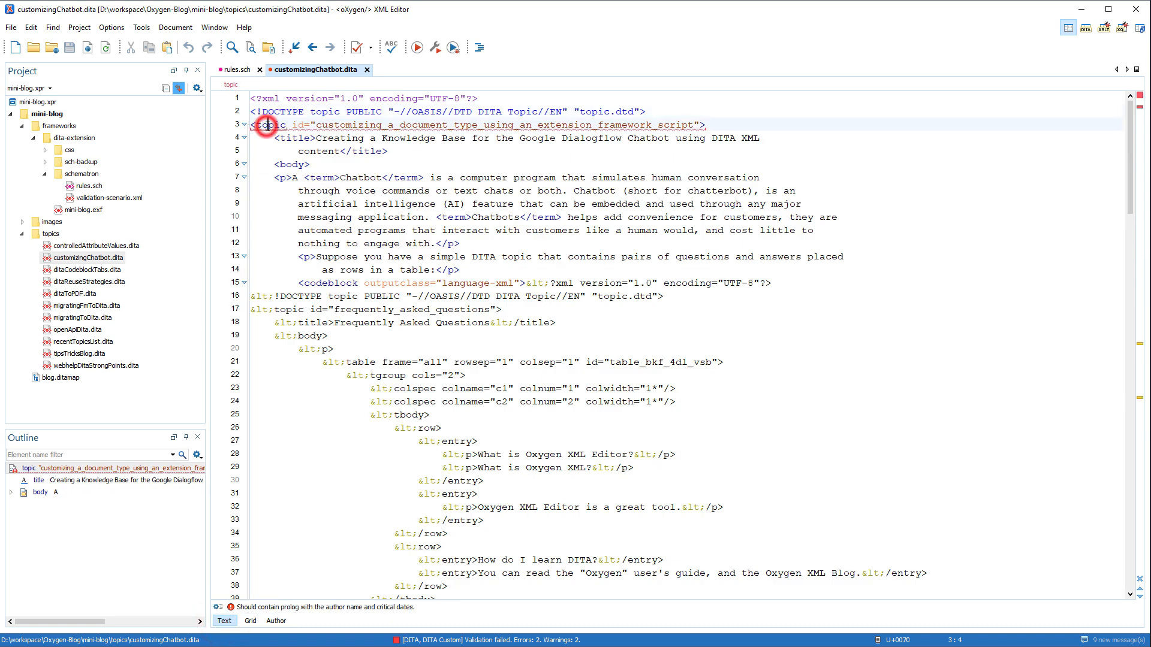
{"action": "left_click", "coordinate": [237, 125]}
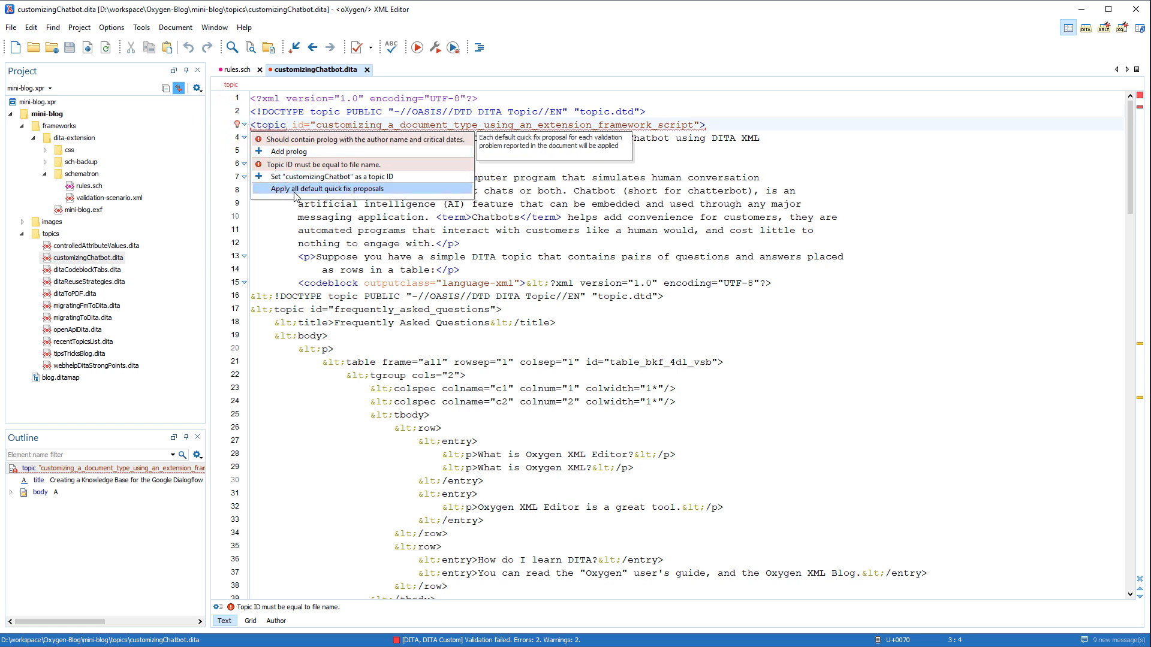
{"action": "left_click", "coordinate": [224, 179]}
Step: Return to Author mode and find the option to apply all default quick fix proposals for the document title
{"action": "left_click", "coordinate": [282, 621]}
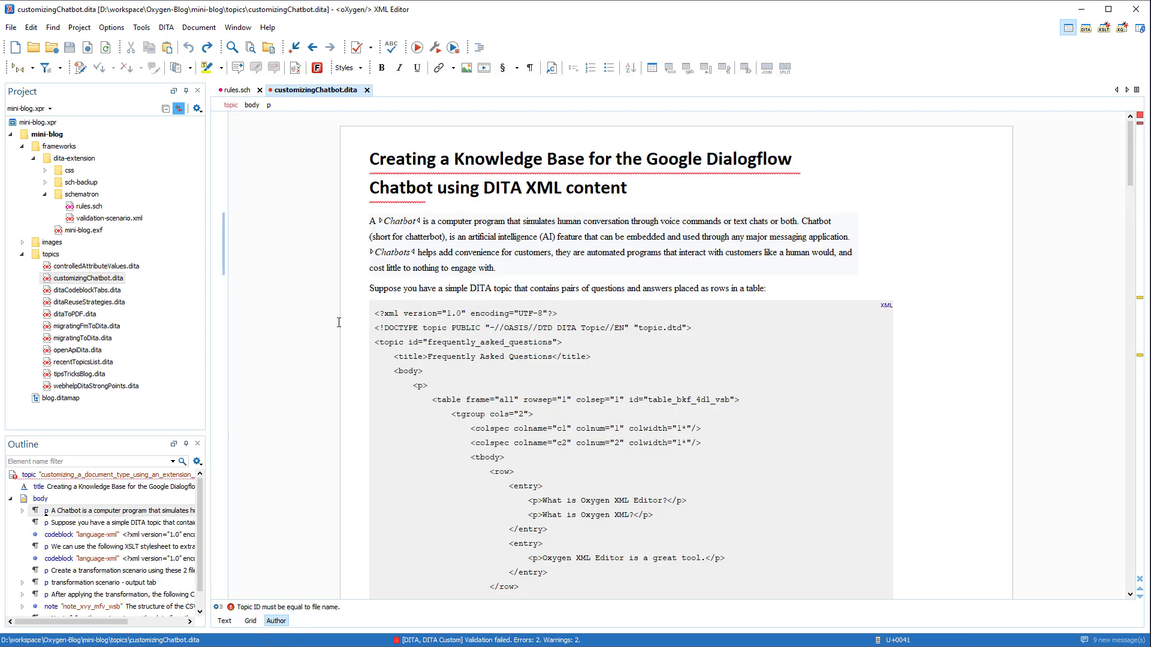
{"action": "right_click", "coordinate": [388, 163]}
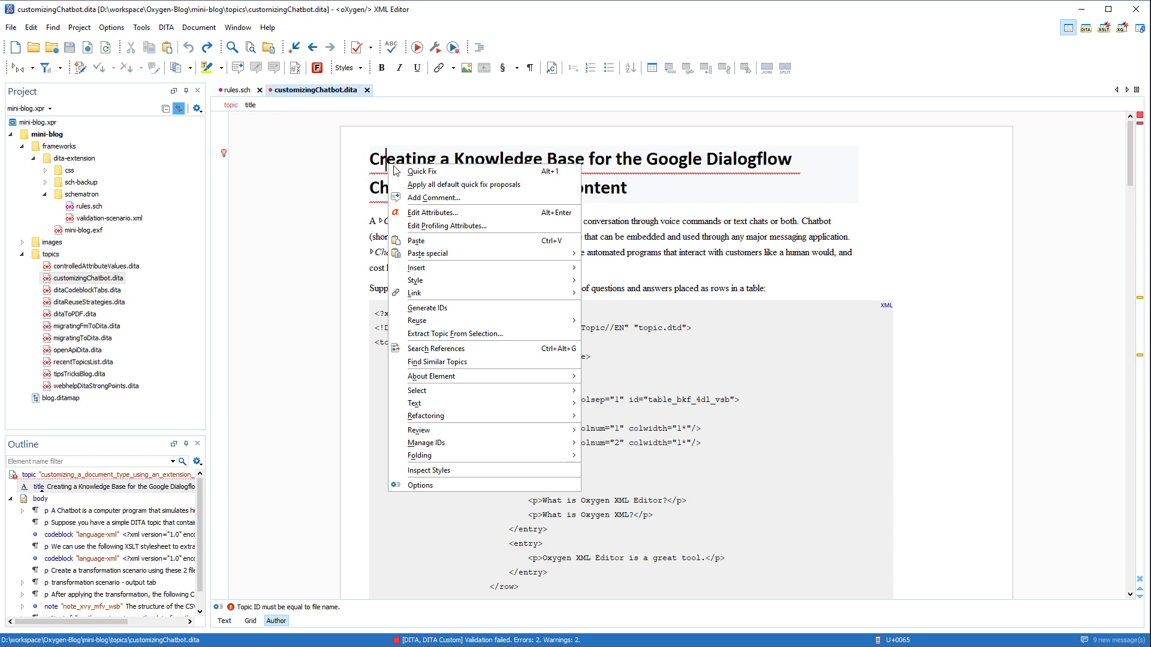
{"action": "left_click", "coordinate": [426, 184]}
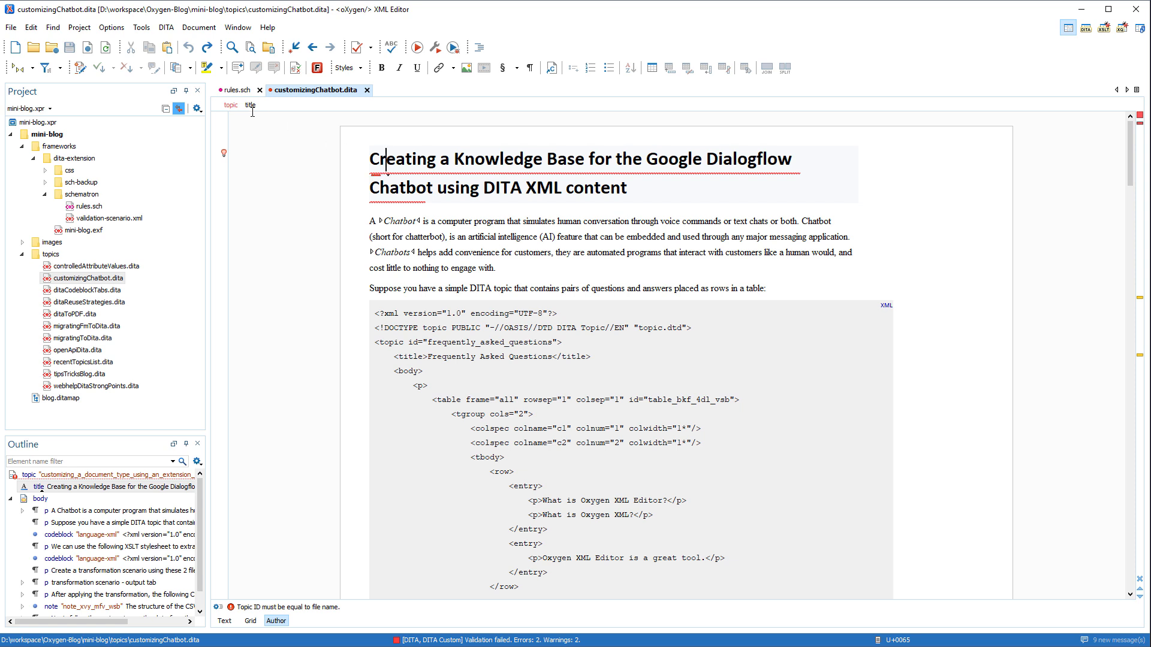
Step: Examine the scope and file filter options of the Apply all default quick fix proposals tool and close it without applying
{"action": "left_click", "coordinate": [142, 27]}
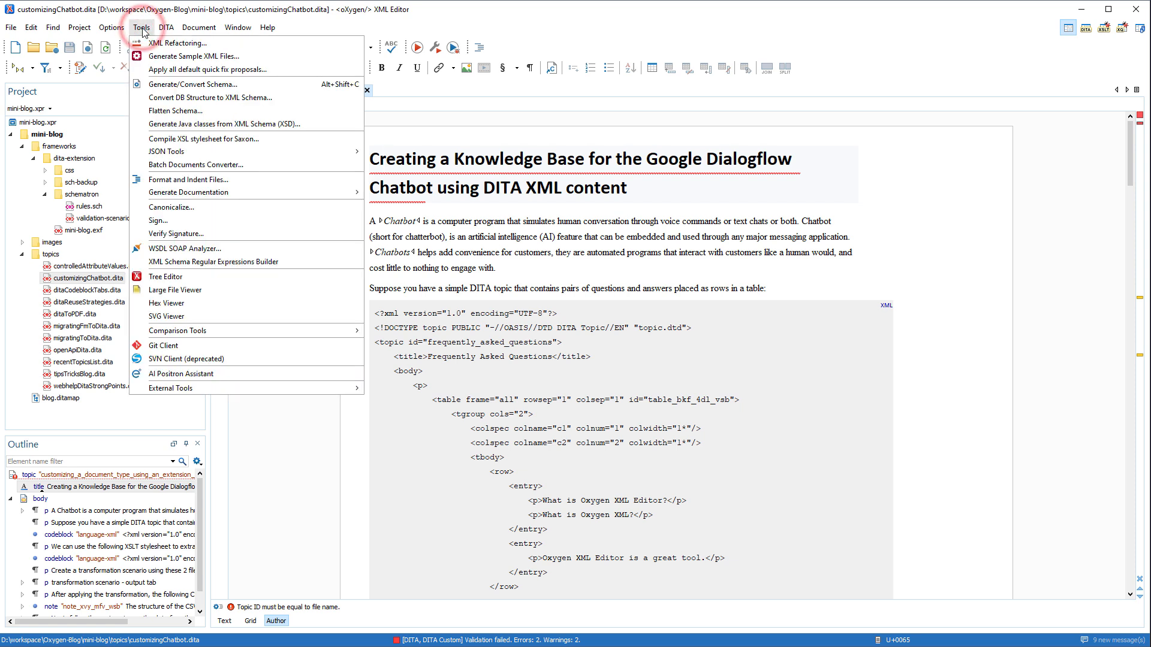
{"action": "left_click", "coordinate": [159, 69]}
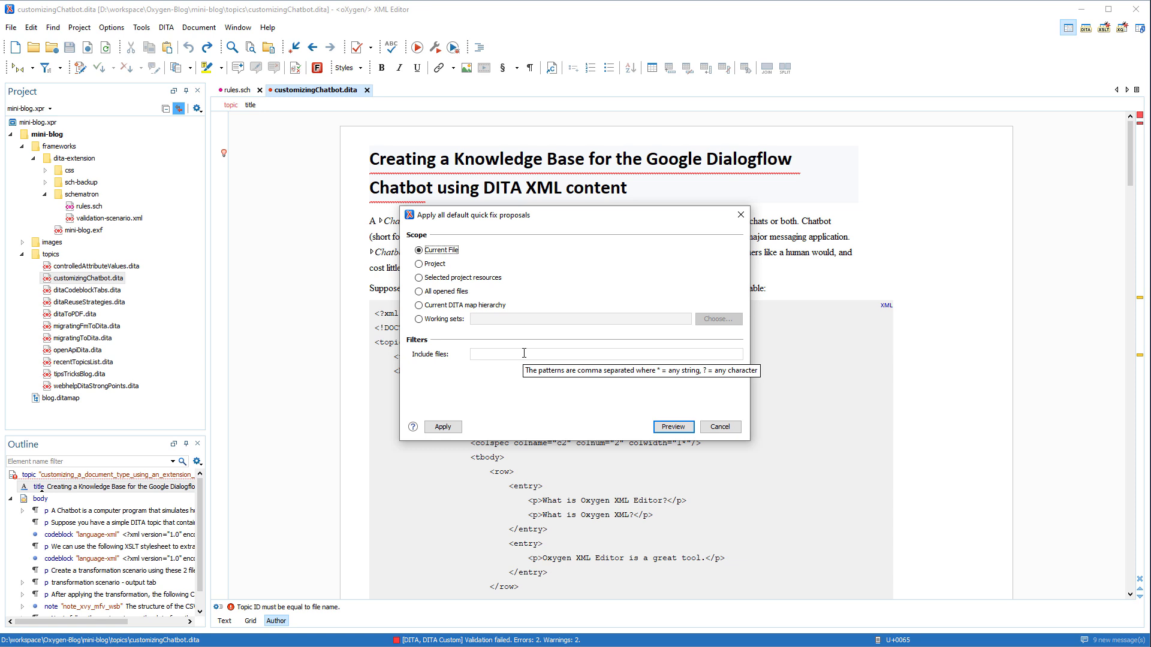
{"action": "left_click", "coordinate": [716, 426]}
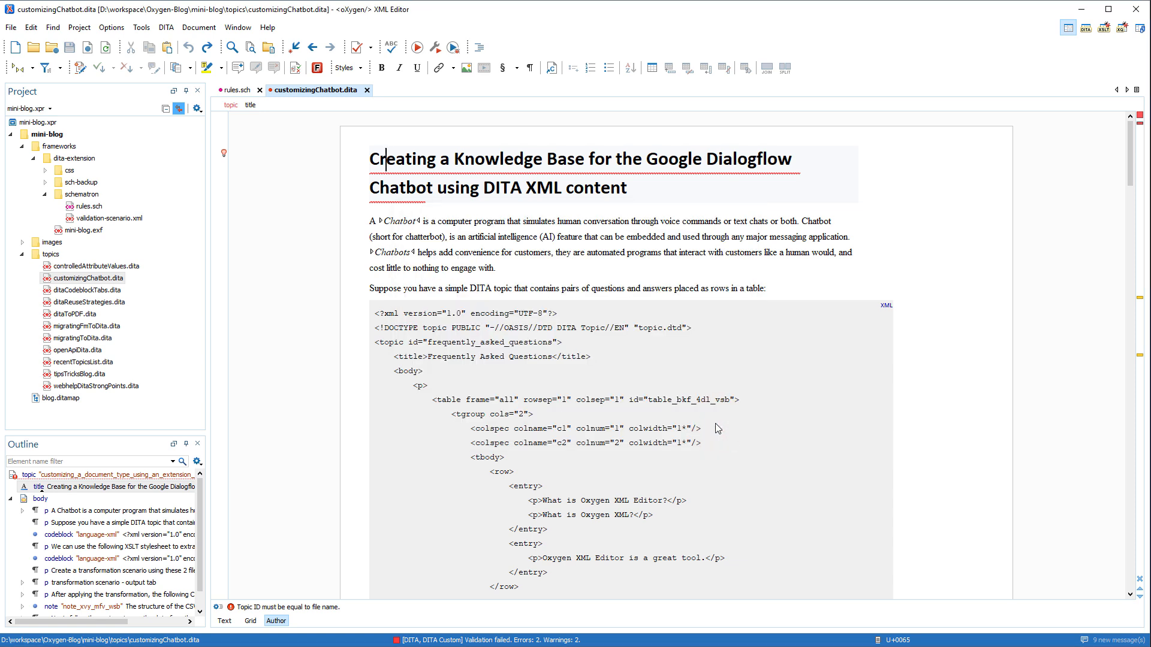
Step: Validate all files in the topics folder
{"action": "left_click", "coordinate": [58, 256]}
{"action": "right_click", "coordinate": [58, 256]}
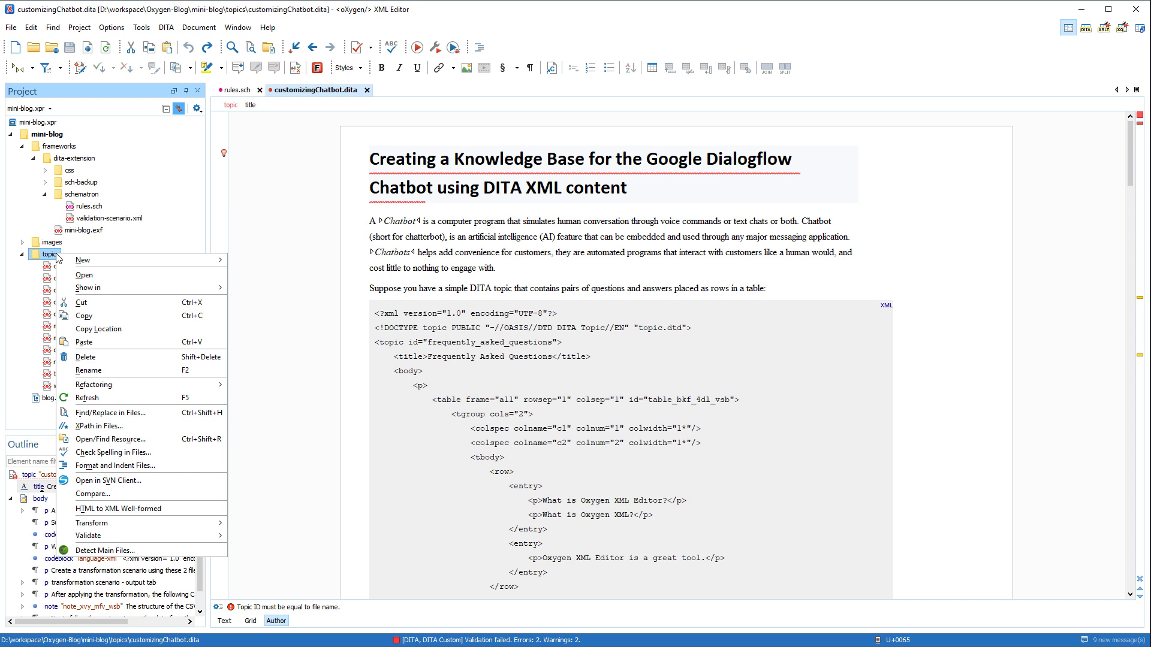
{"action": "mouse_move", "coordinate": [187, 537]}
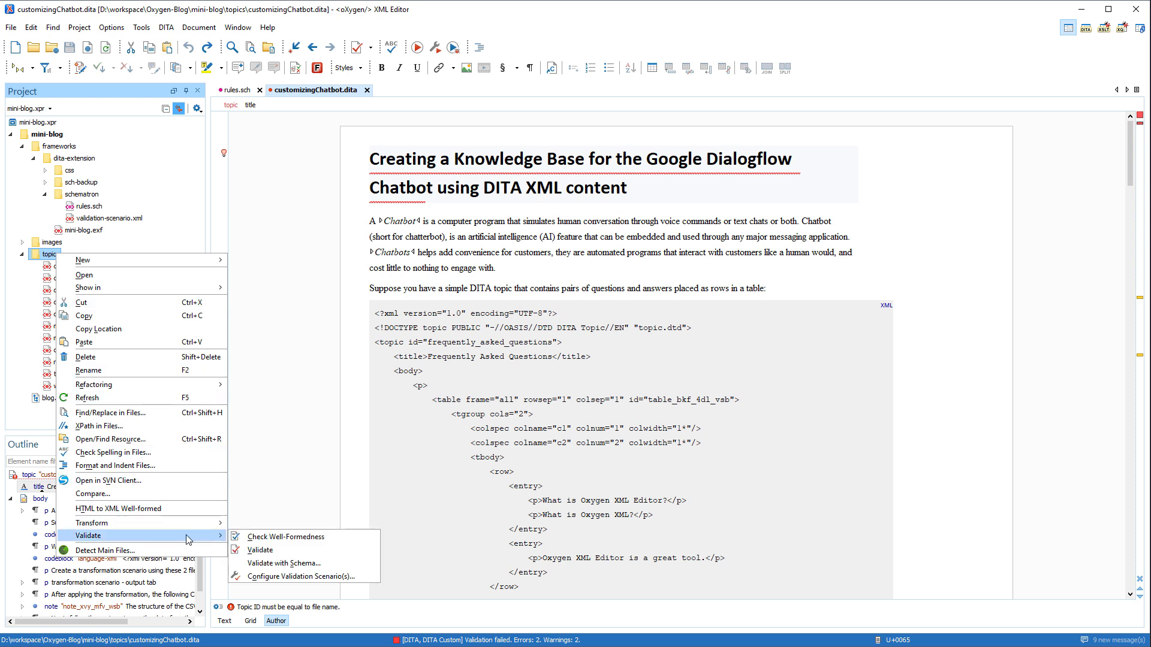
{"action": "left_click", "coordinate": [250, 550]}
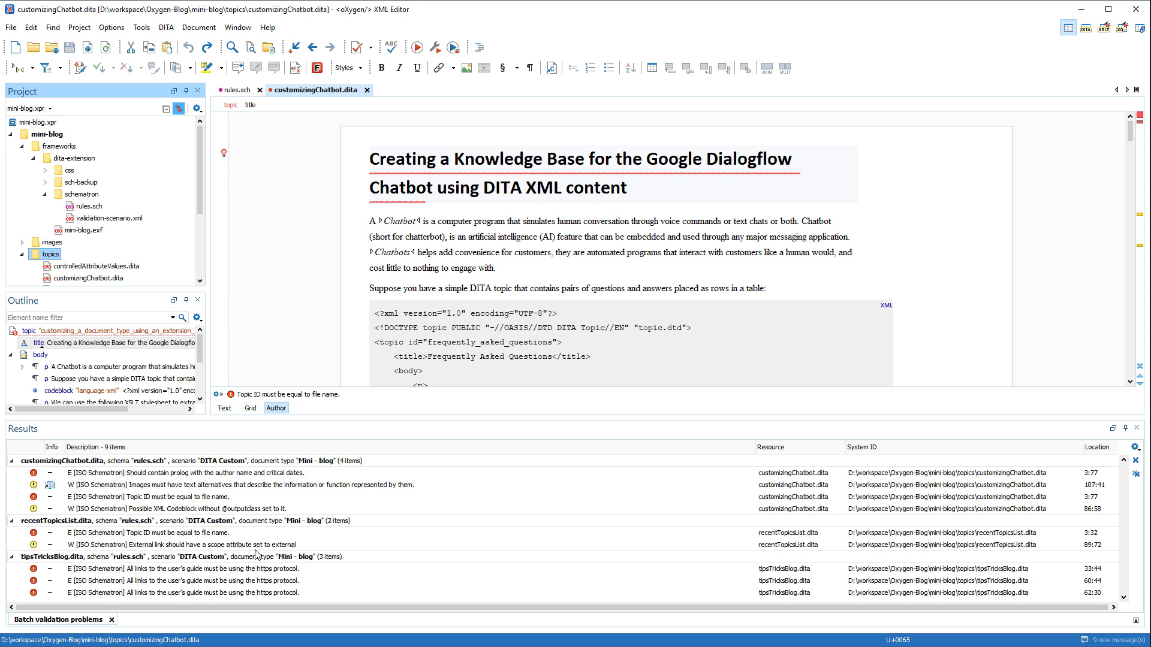
Step: Preview applying all default quick fix proposals in all files from the validation results and review the proposed changes in recentTopicsList.dita
{"action": "right_click", "coordinate": [186, 473]}
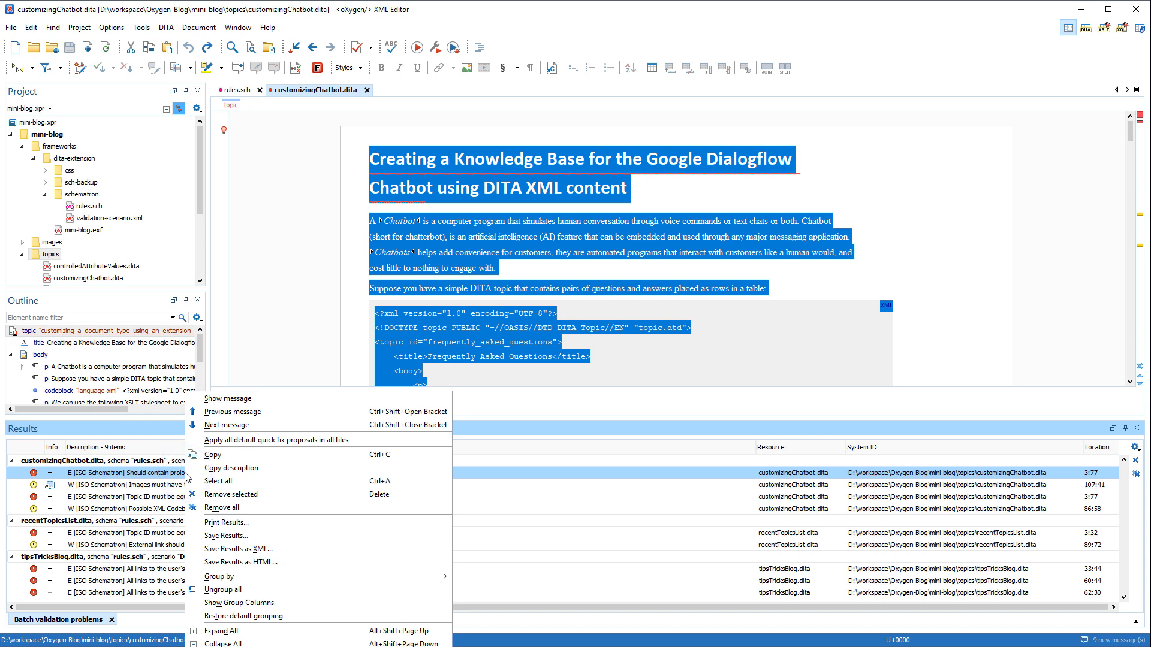
{"action": "left_click", "coordinate": [211, 441]}
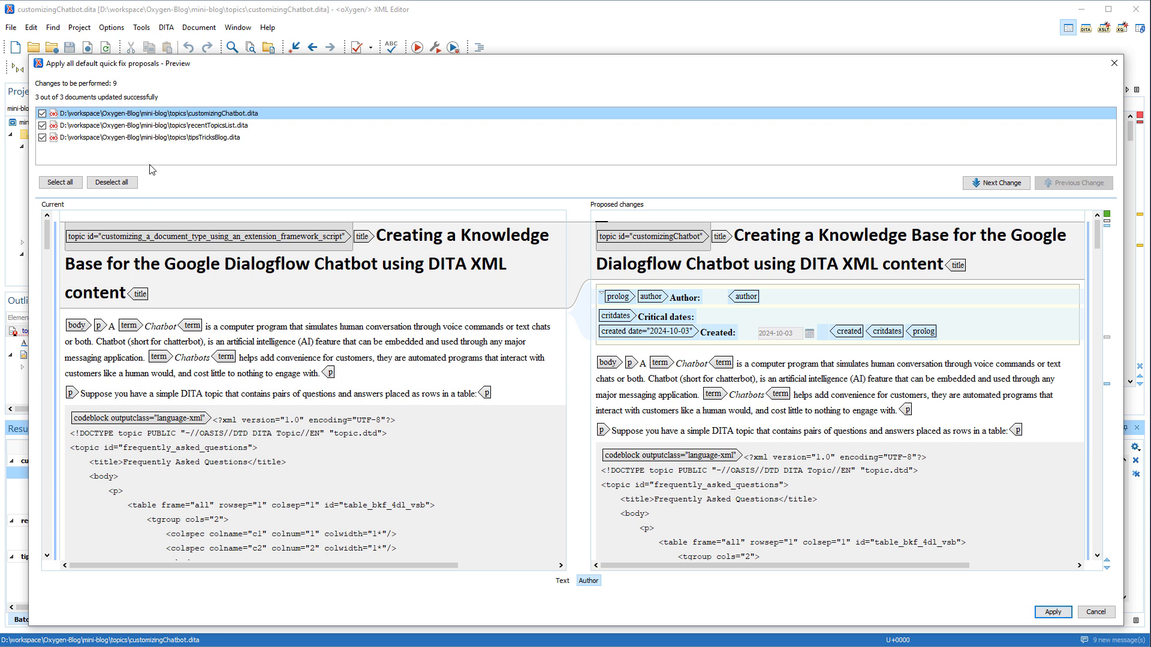
{"action": "left_click", "coordinate": [154, 126]}
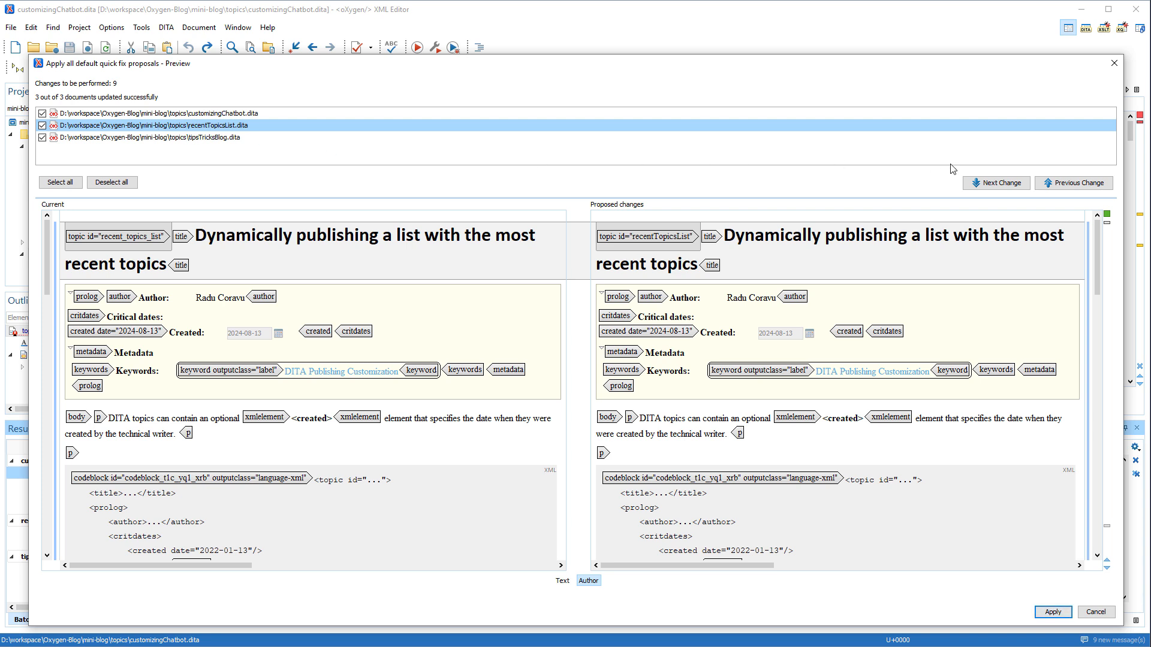
{"action": "left_click", "coordinate": [996, 185]}
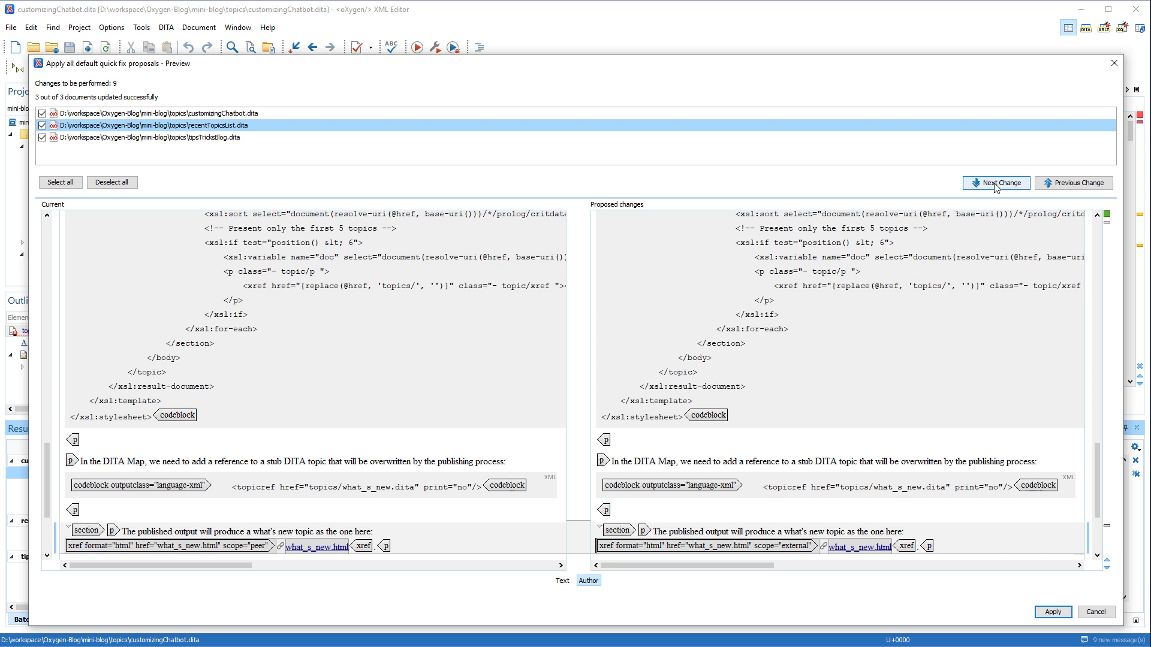
{"action": "left_click", "coordinate": [996, 185]}
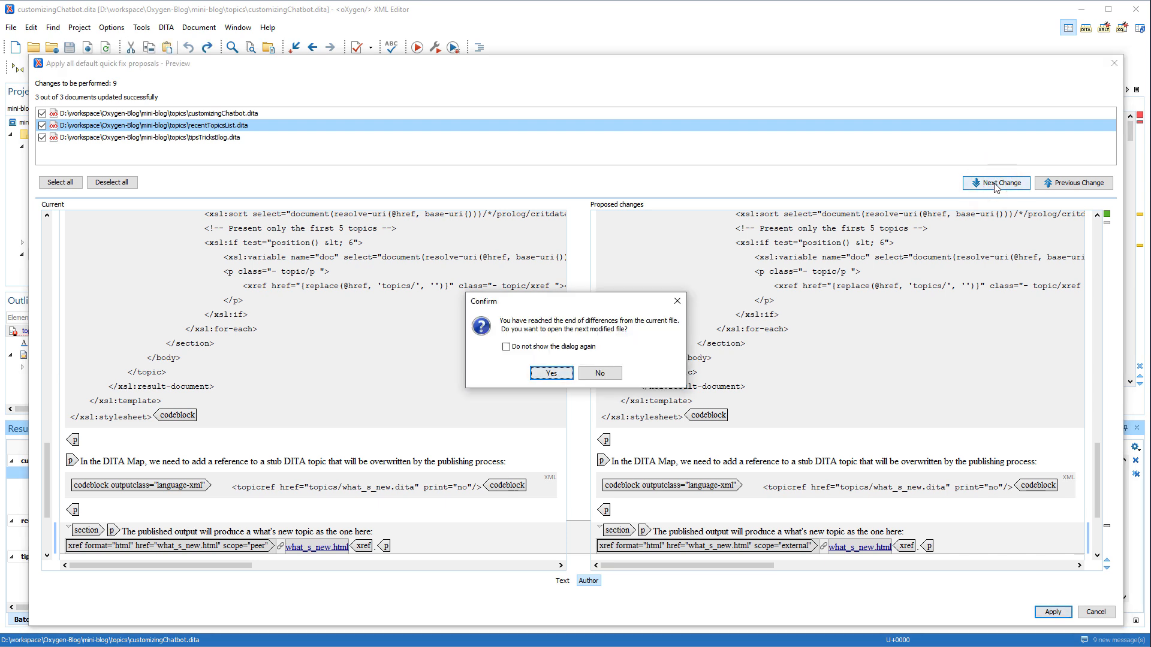
Step: Review the proposed changes in tipsTricksBlog.dita, and close the preview without applying along with the validation results
{"action": "left_click", "coordinate": [552, 374]}
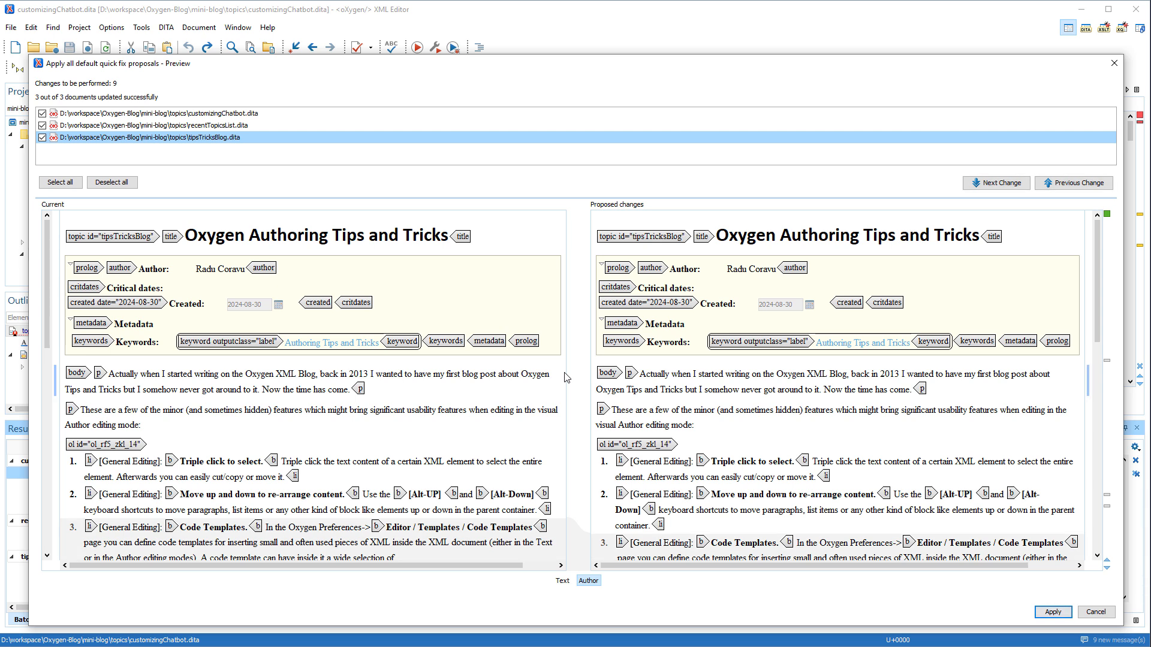
{"action": "left_click", "coordinate": [988, 190]}
{"action": "left_click", "coordinate": [988, 189]}
{"action": "left_click", "coordinate": [989, 190]}
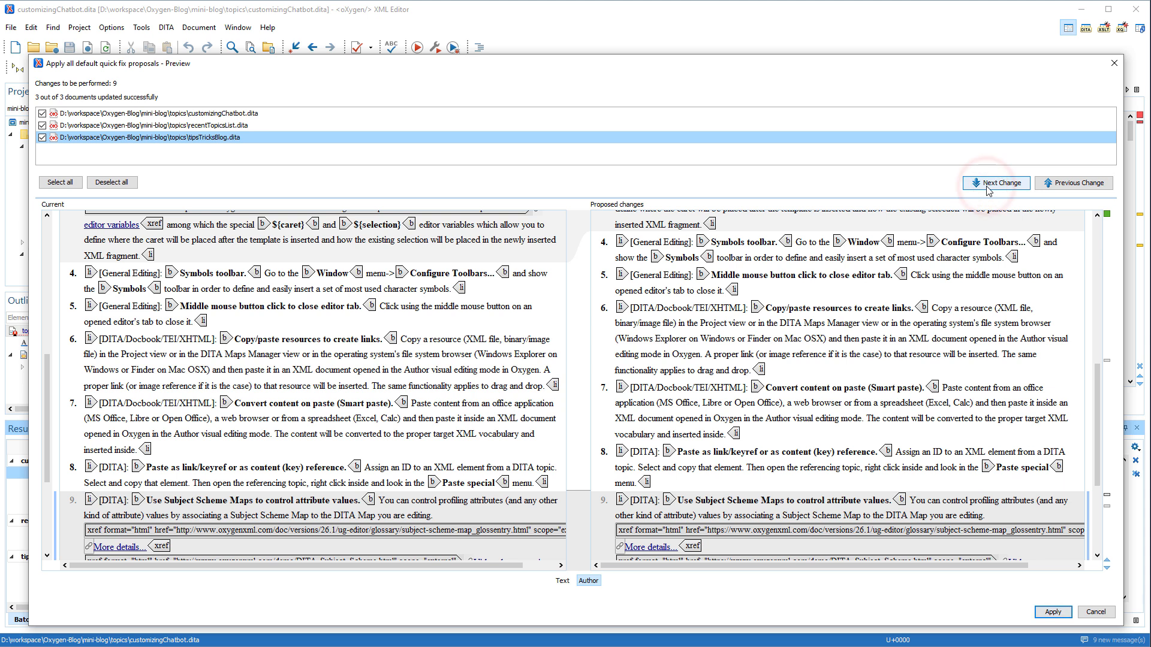
{"action": "left_click", "coordinate": [987, 188]}
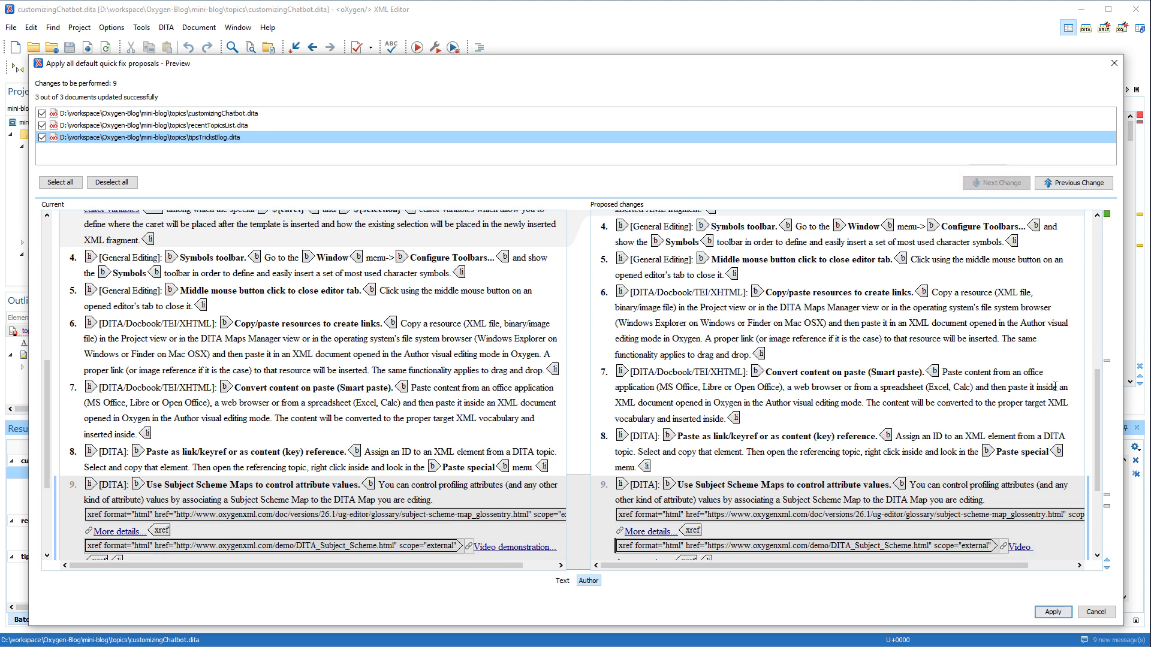
{"action": "left_click", "coordinate": [1103, 612]}
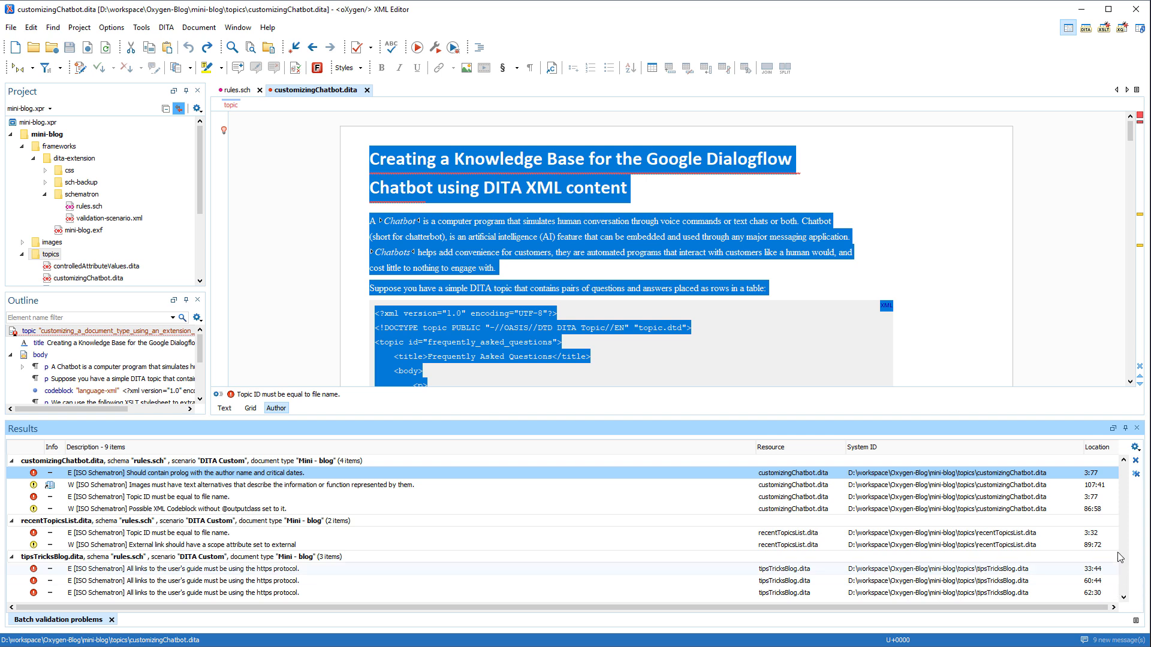
{"action": "left_click", "coordinate": [1136, 428]}
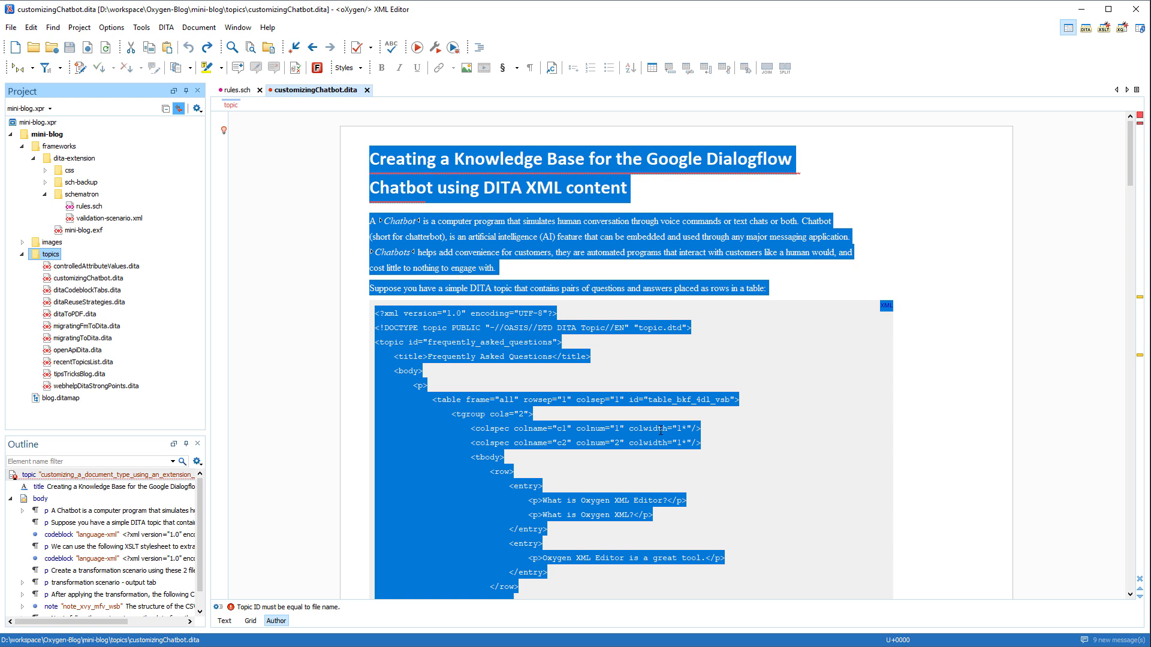
Step: View the scope options for applying all default quick fix proposals to the topics folder and close them without applying
{"action": "right_click", "coordinate": [59, 256]}
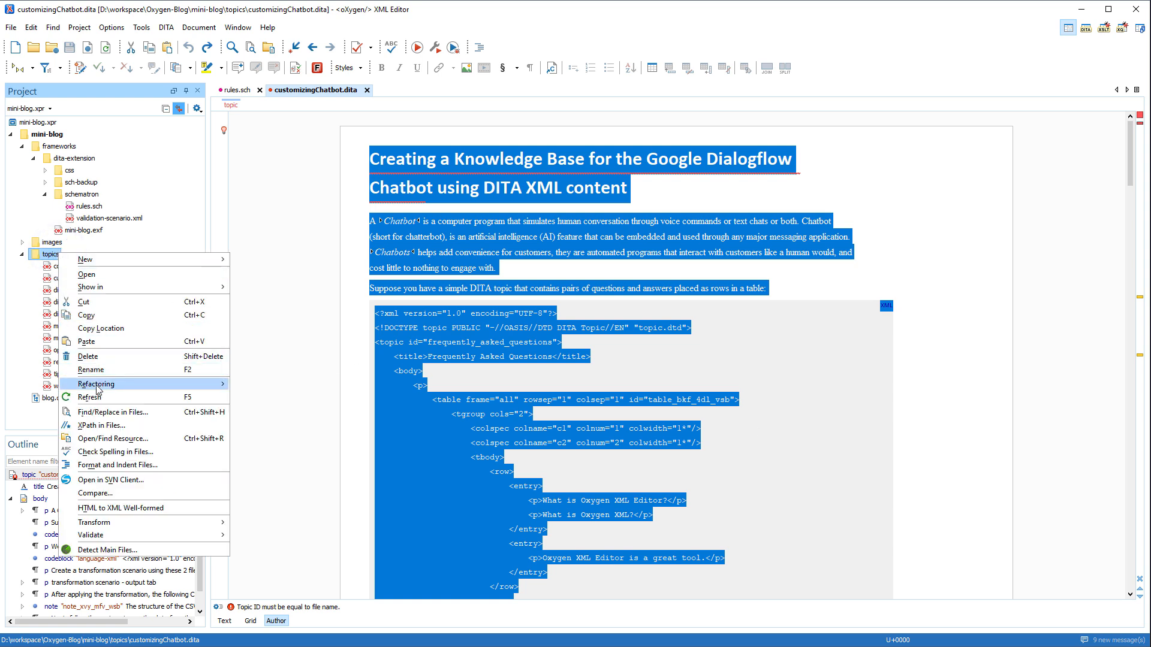
{"action": "mouse_move", "coordinate": [98, 389]}
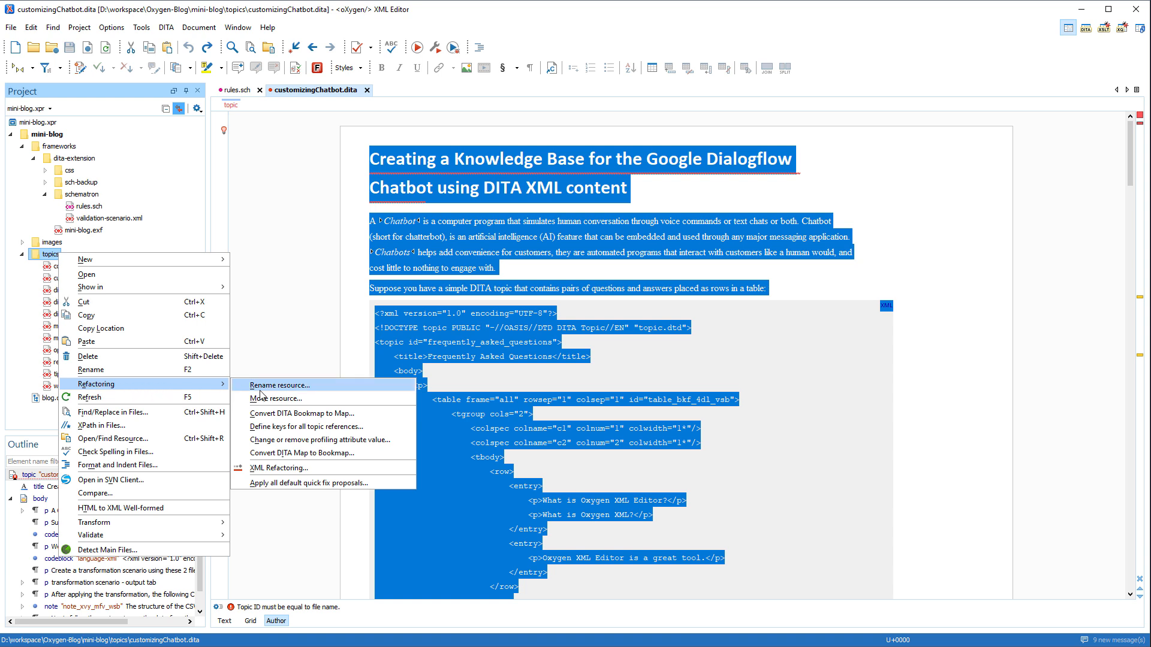
{"action": "left_click", "coordinate": [280, 484]}
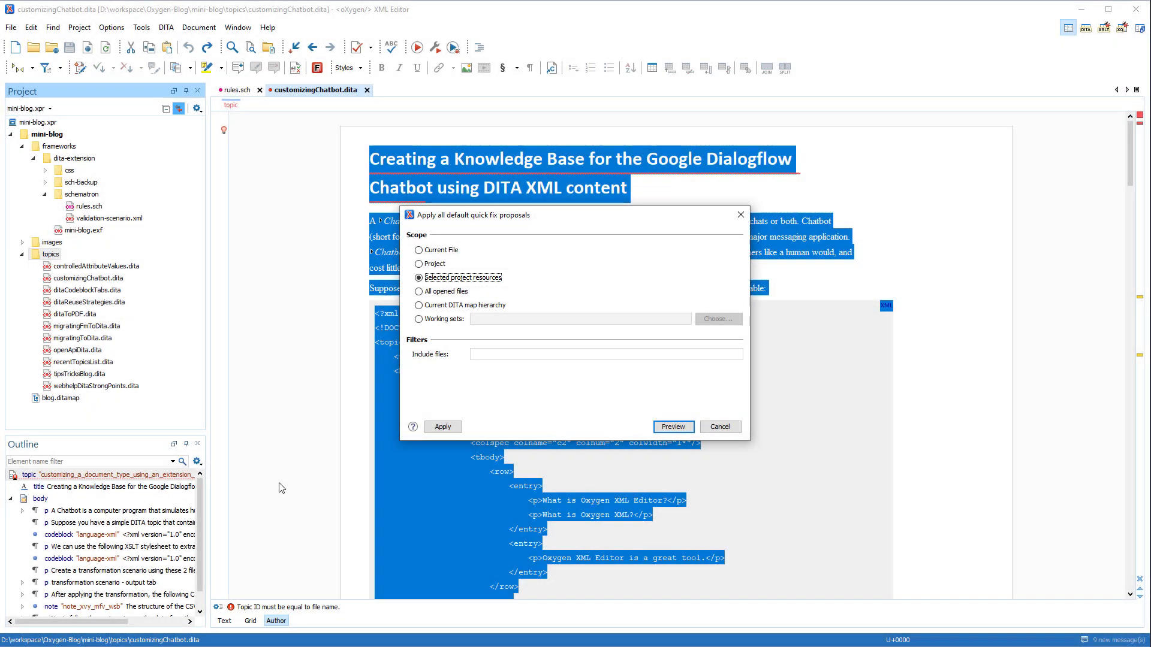
{"action": "left_click", "coordinate": [721, 427]}
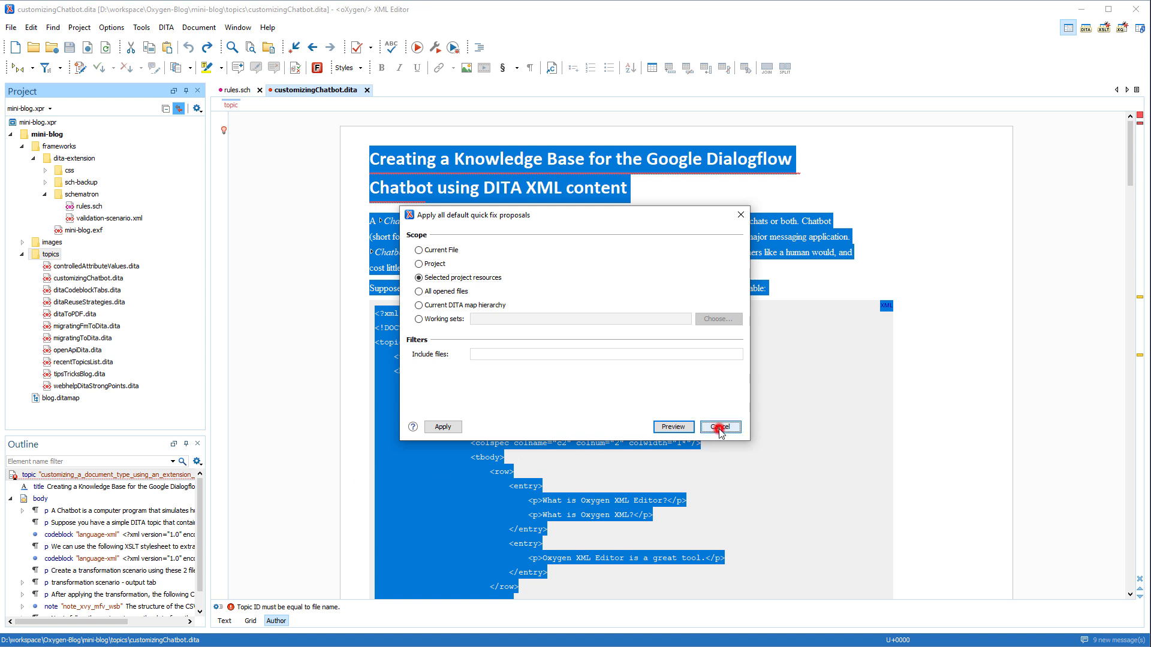
{"action": "left_click", "coordinate": [706, 427]}
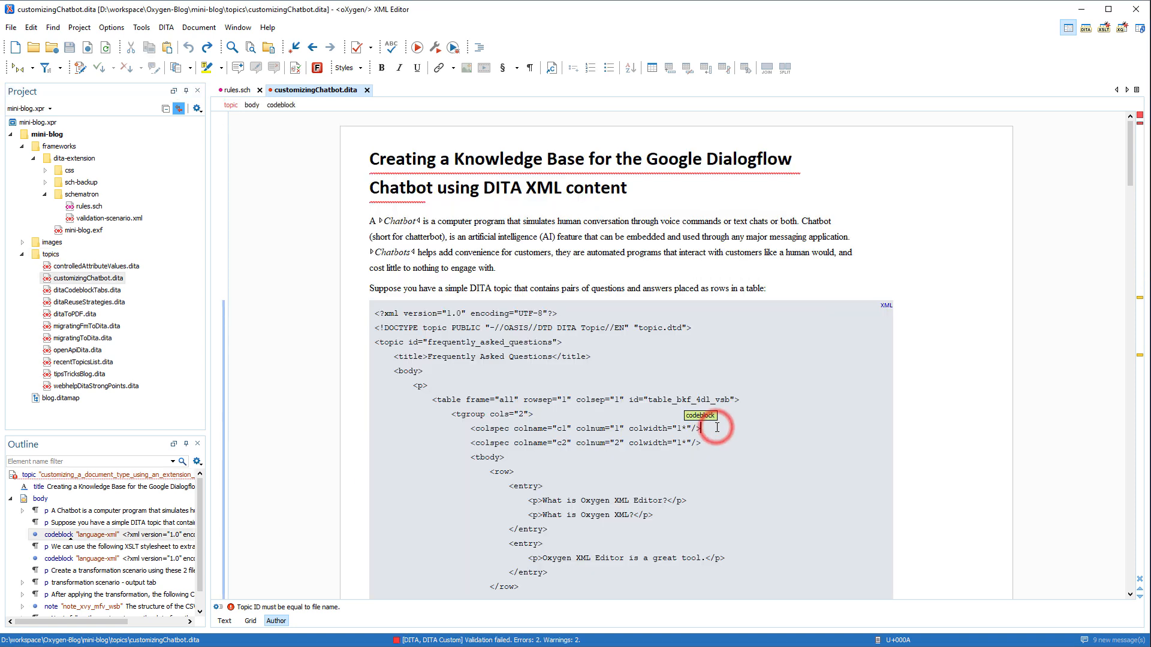
Step: Open blog.ditamap and preview and apply all default quick fix proposals to the current DITA map hierarchy
{"action": "left_click", "coordinate": [60, 399]}
{"action": "double_click", "coordinate": [60, 399]}
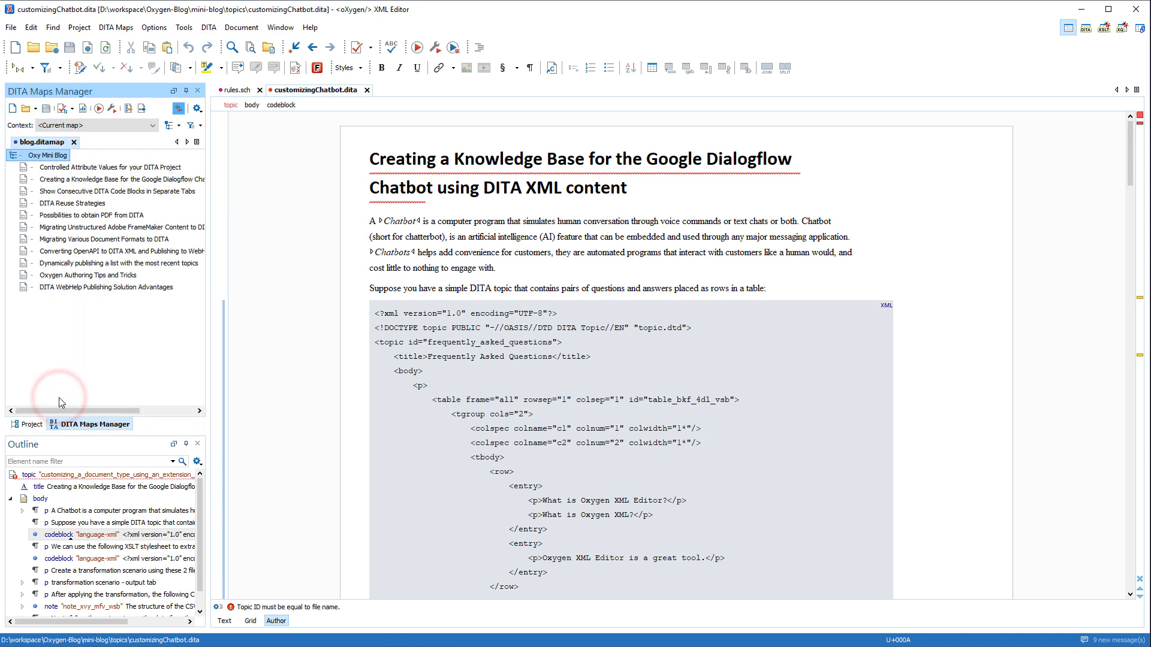
{"action": "right_click", "coordinate": [35, 157]}
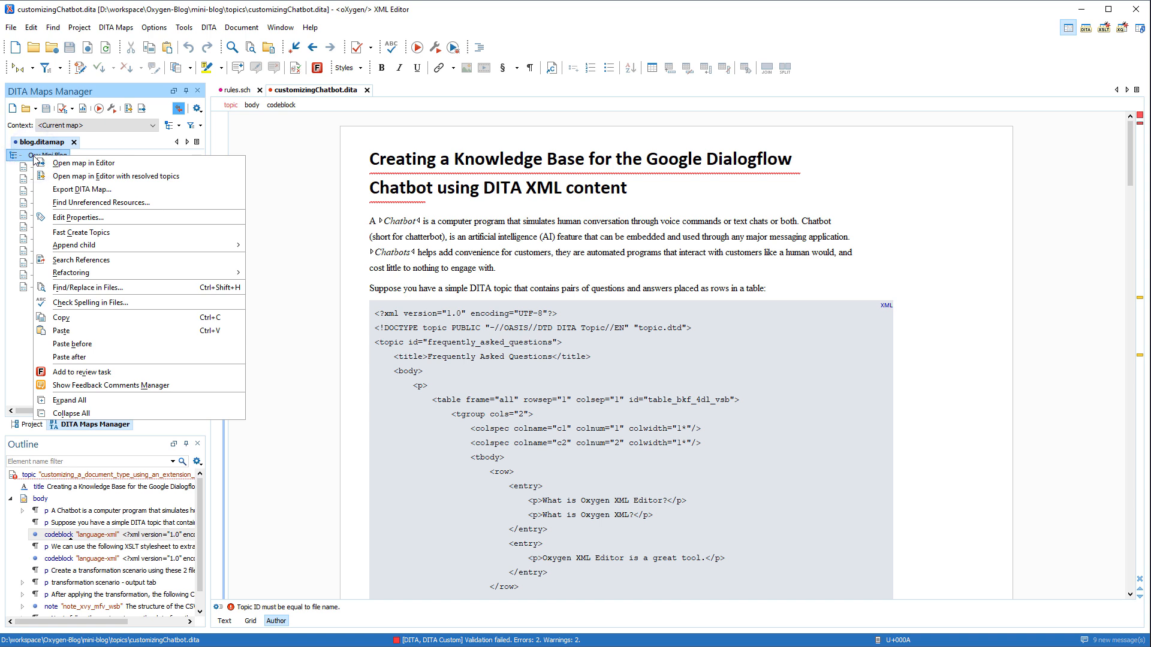
{"action": "mouse_move", "coordinate": [70, 276]}
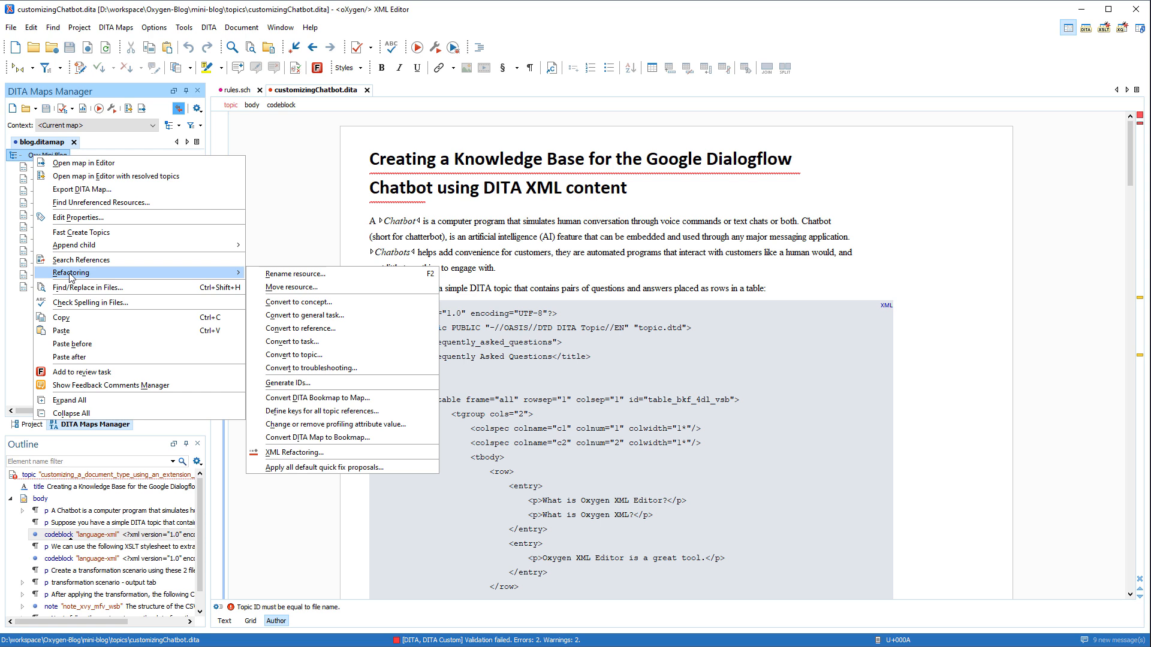
{"action": "left_click", "coordinate": [280, 468]}
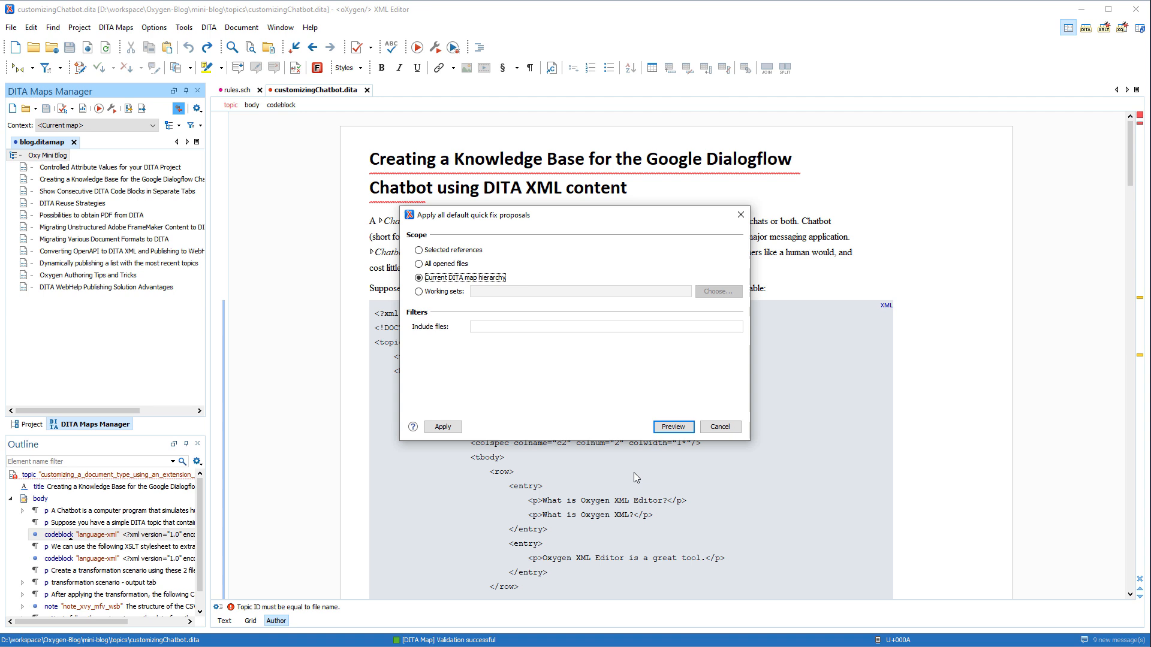
{"action": "left_click", "coordinate": [668, 427]}
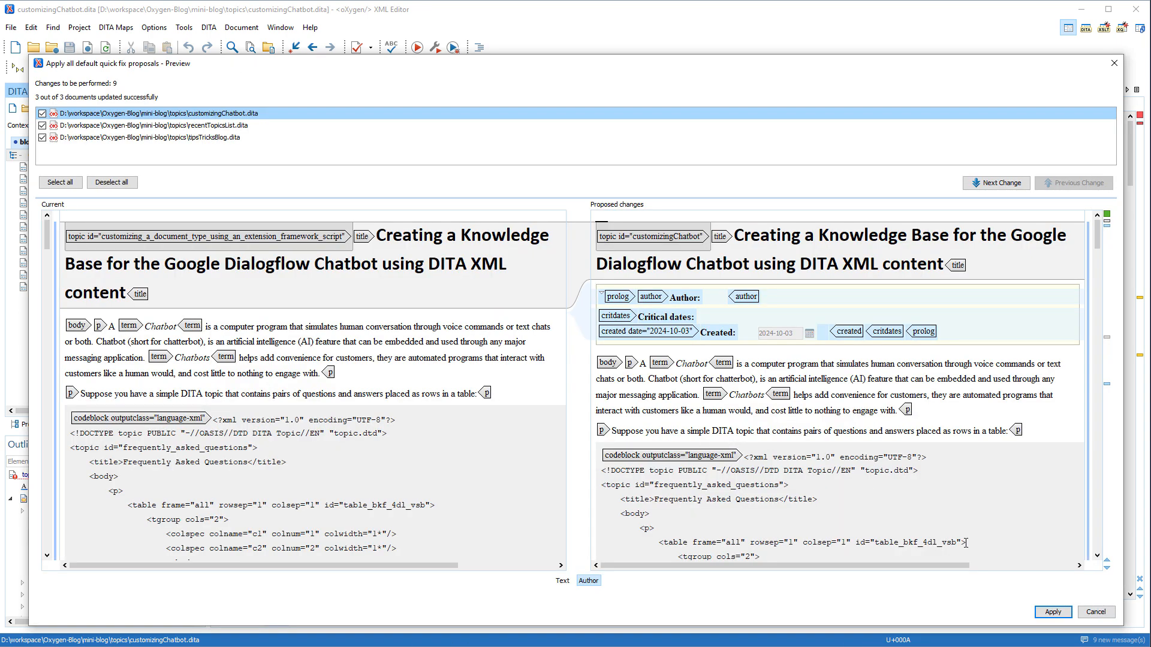
{"action": "left_click", "coordinate": [1051, 612]}
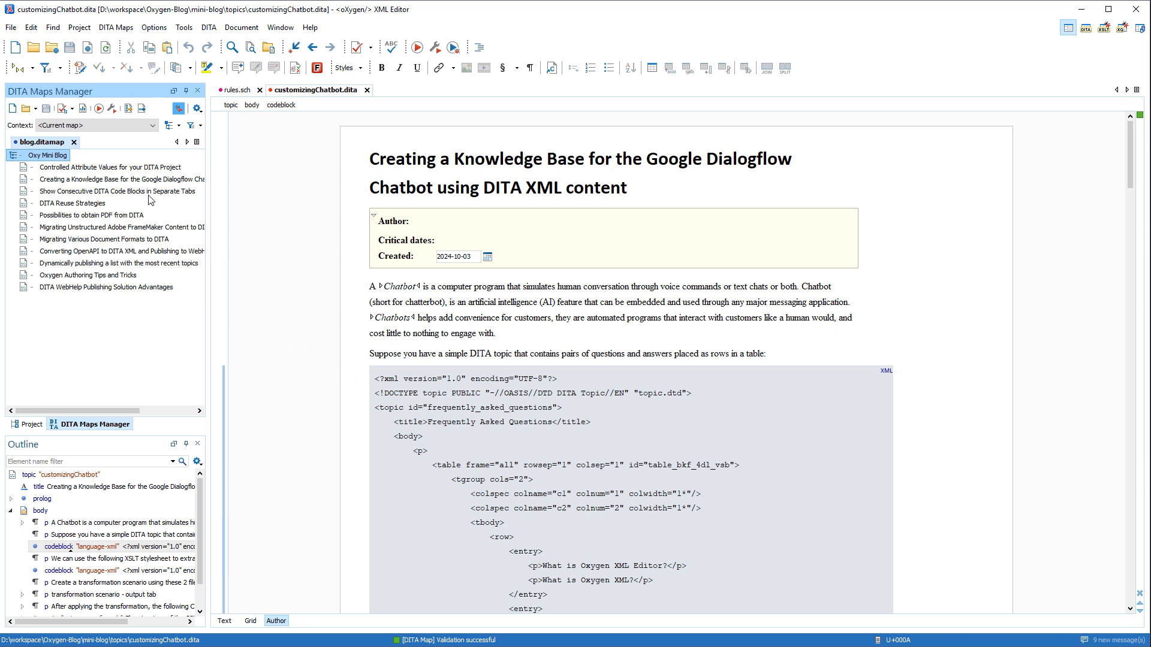
Step: Validate the DITA map and check it for completeness using rules.sch as the additional Schematron check
{"action": "left_click", "coordinate": [71, 110]}
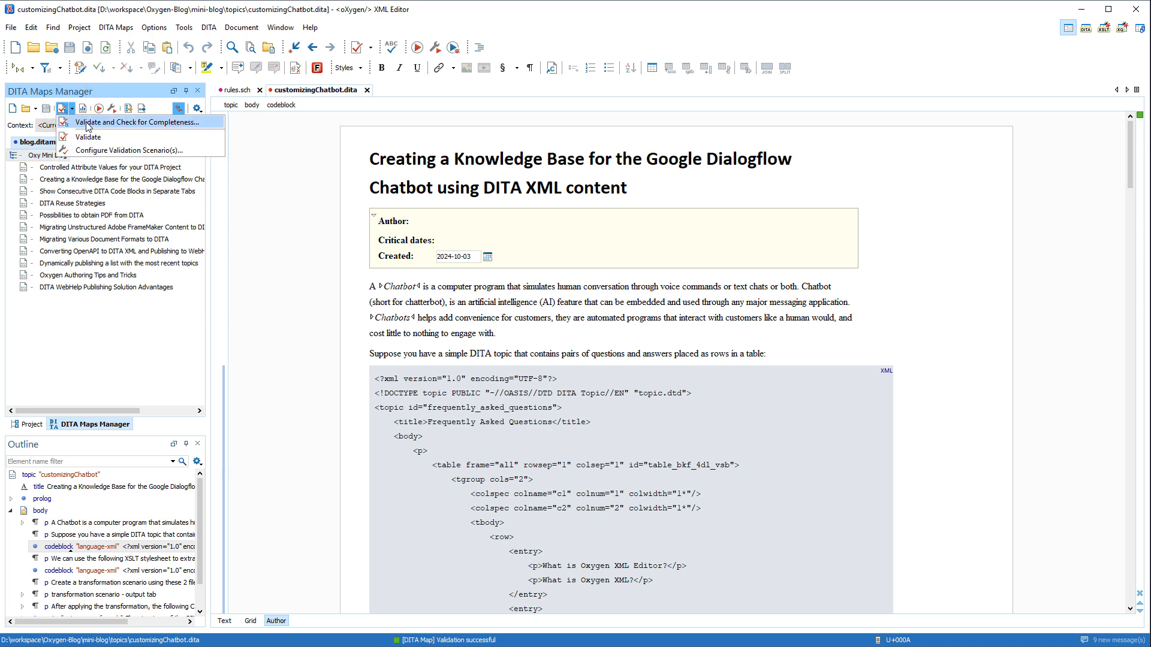
{"action": "left_click", "coordinate": [89, 123]}
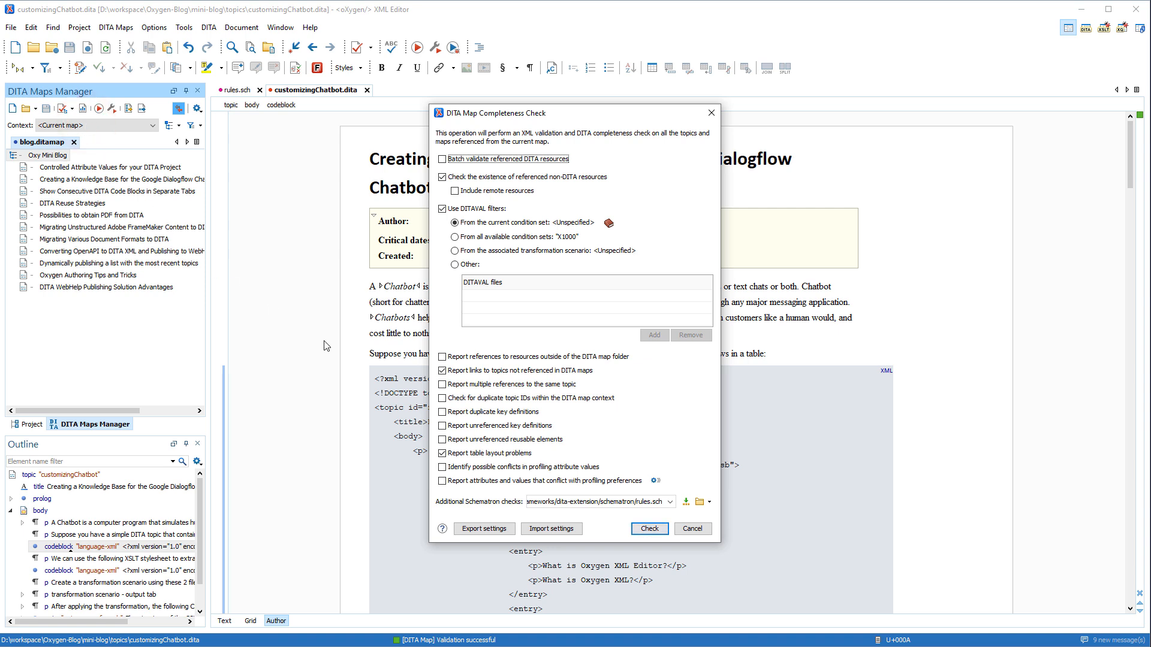
{"action": "double_click", "coordinate": [551, 501]}
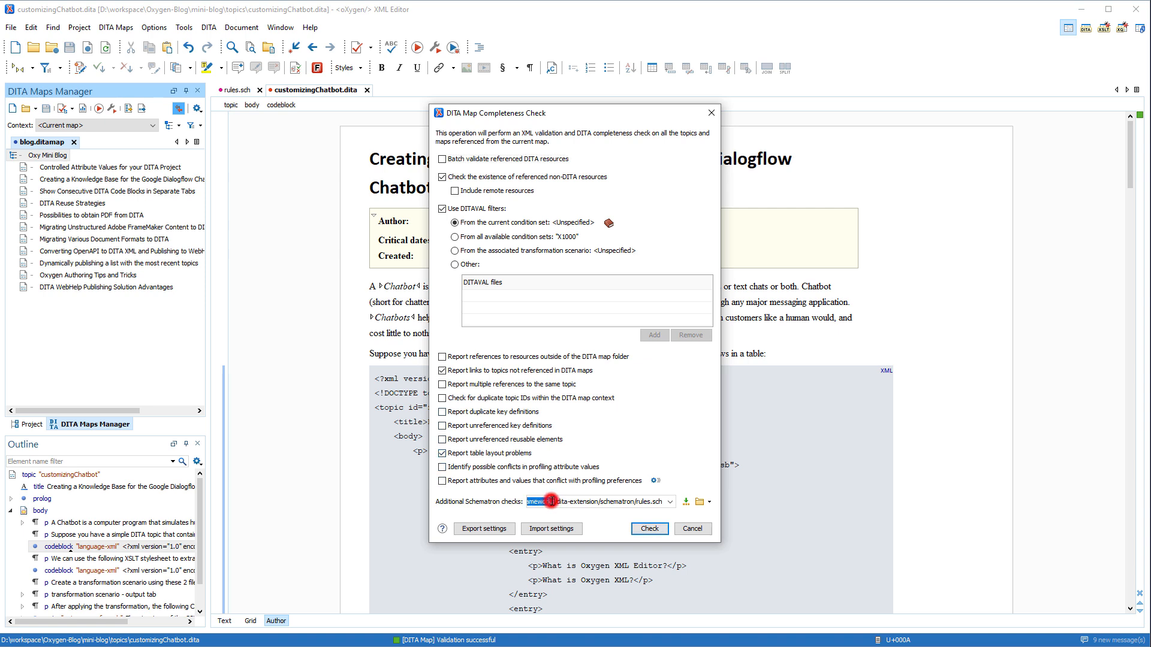
{"action": "triple_click", "coordinate": [551, 501]}
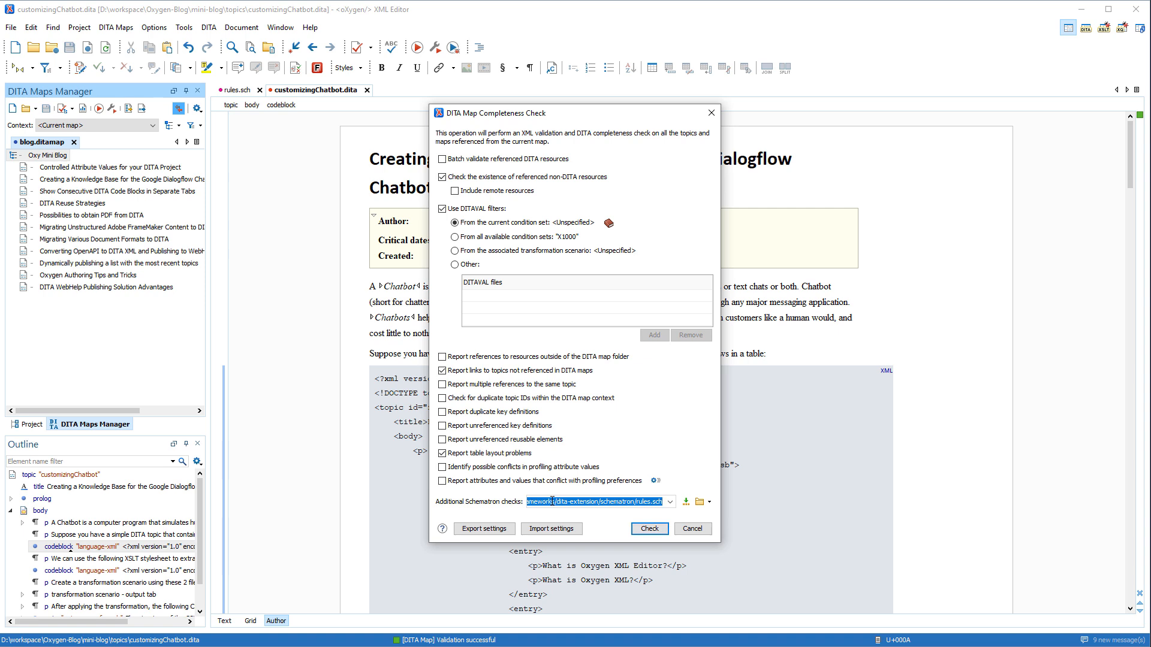
{"action": "left_click", "coordinate": [647, 530]}
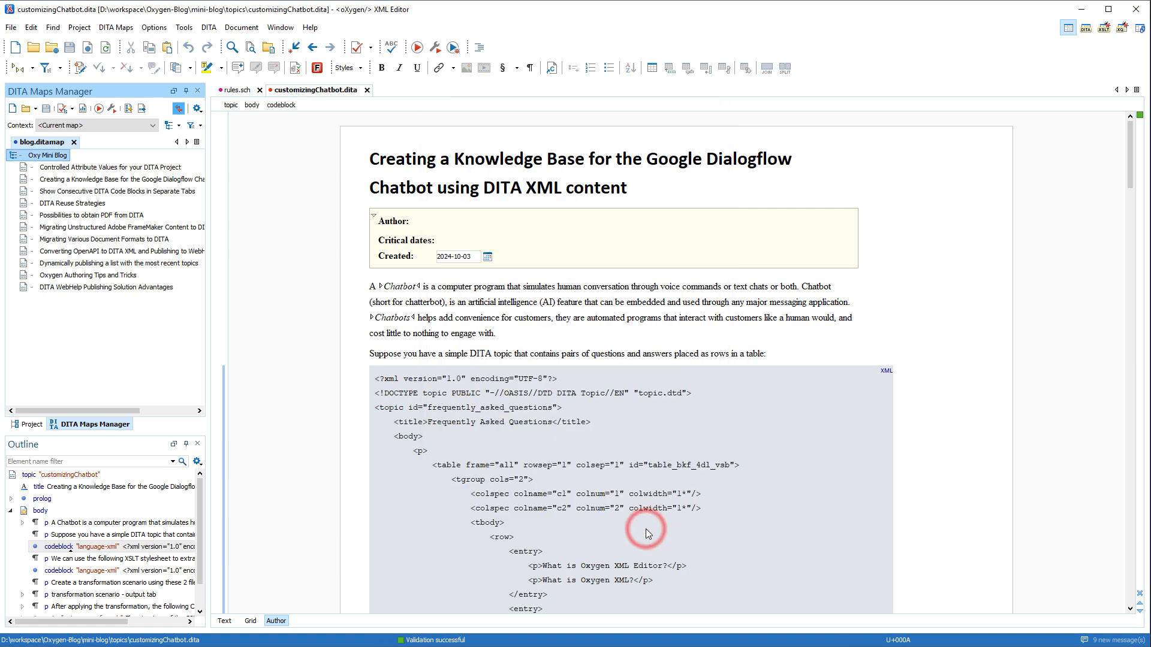